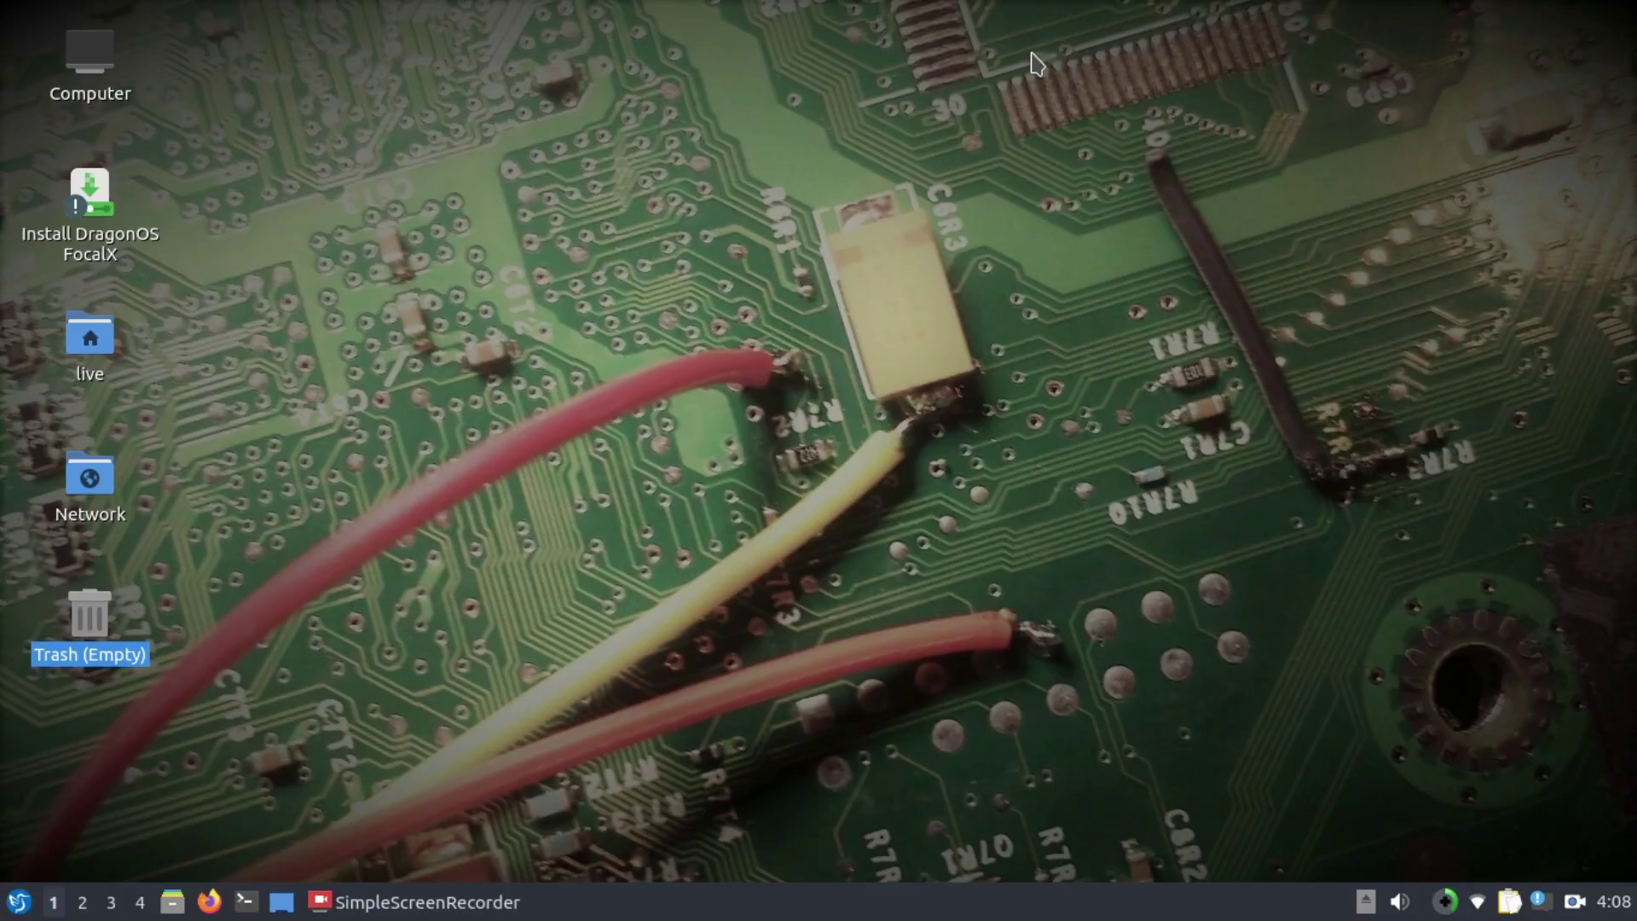
In a new QTerminal, run grgsm_livemon, using Tab completion to list the grgsm_ commands.
click(245, 902)
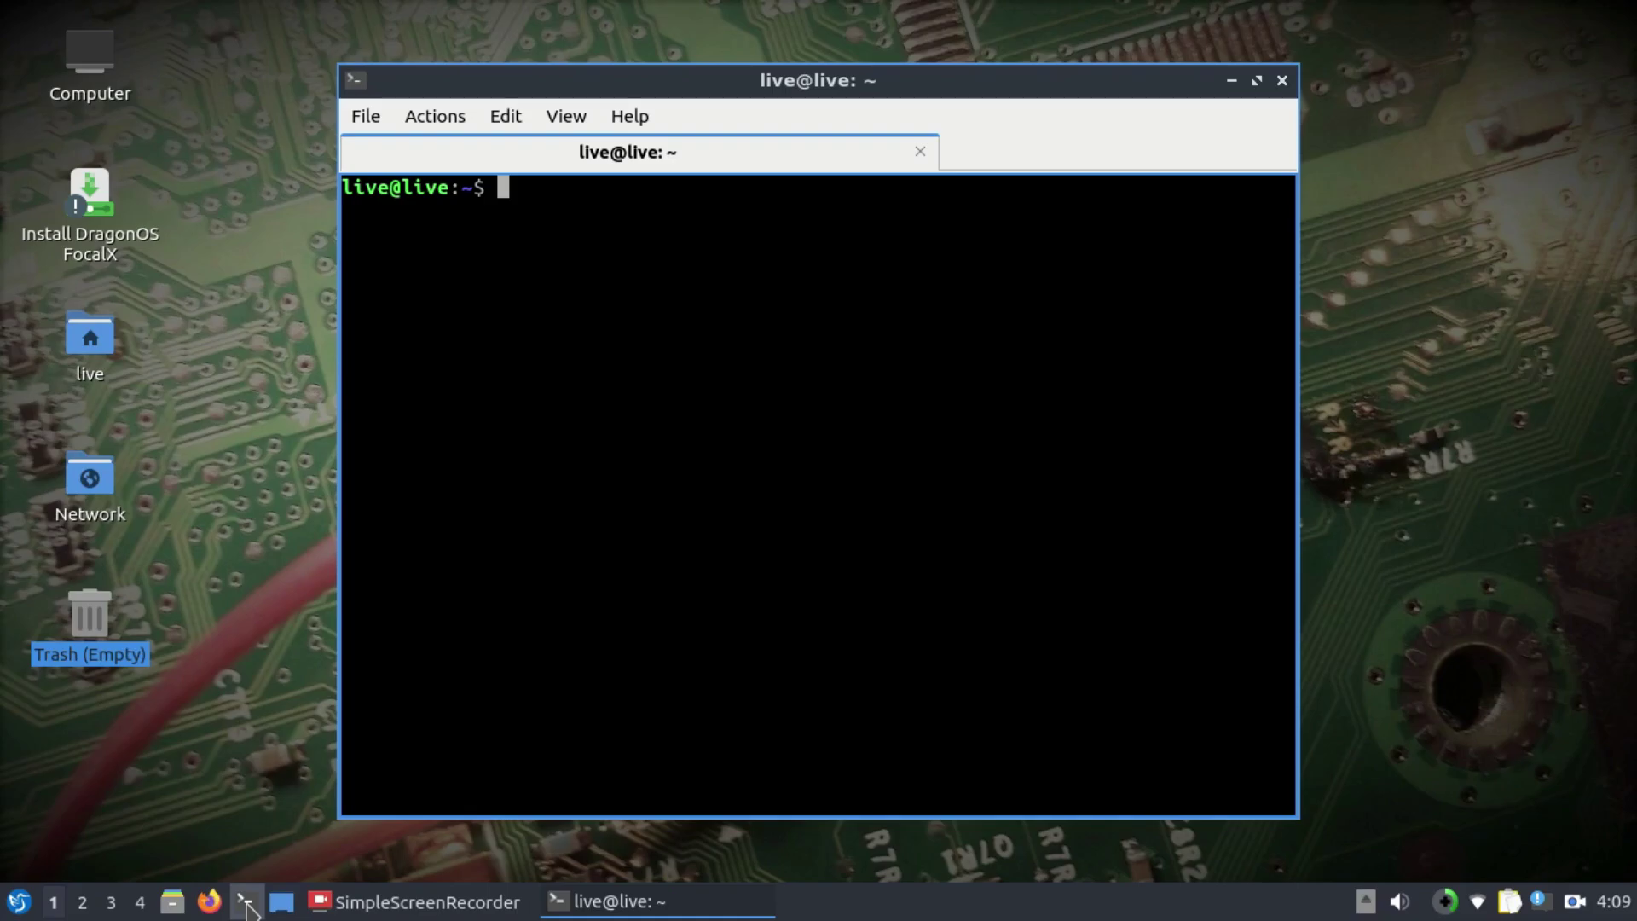
text(grgsm_)
key(Tab)
key(Tab)
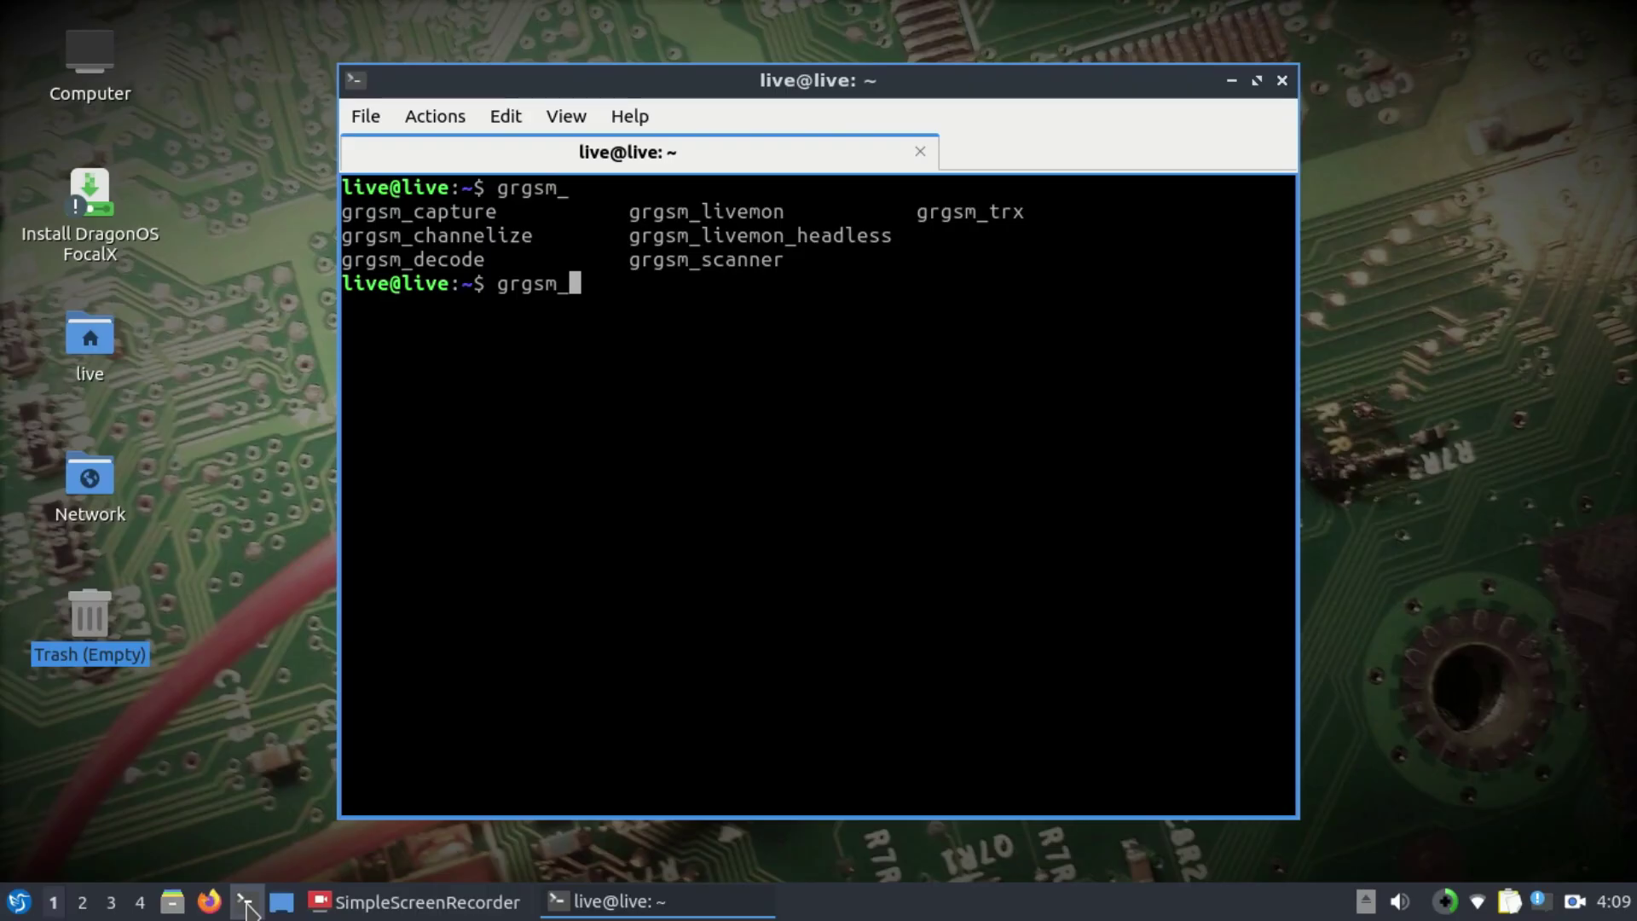
text(livemon)
key(Return)
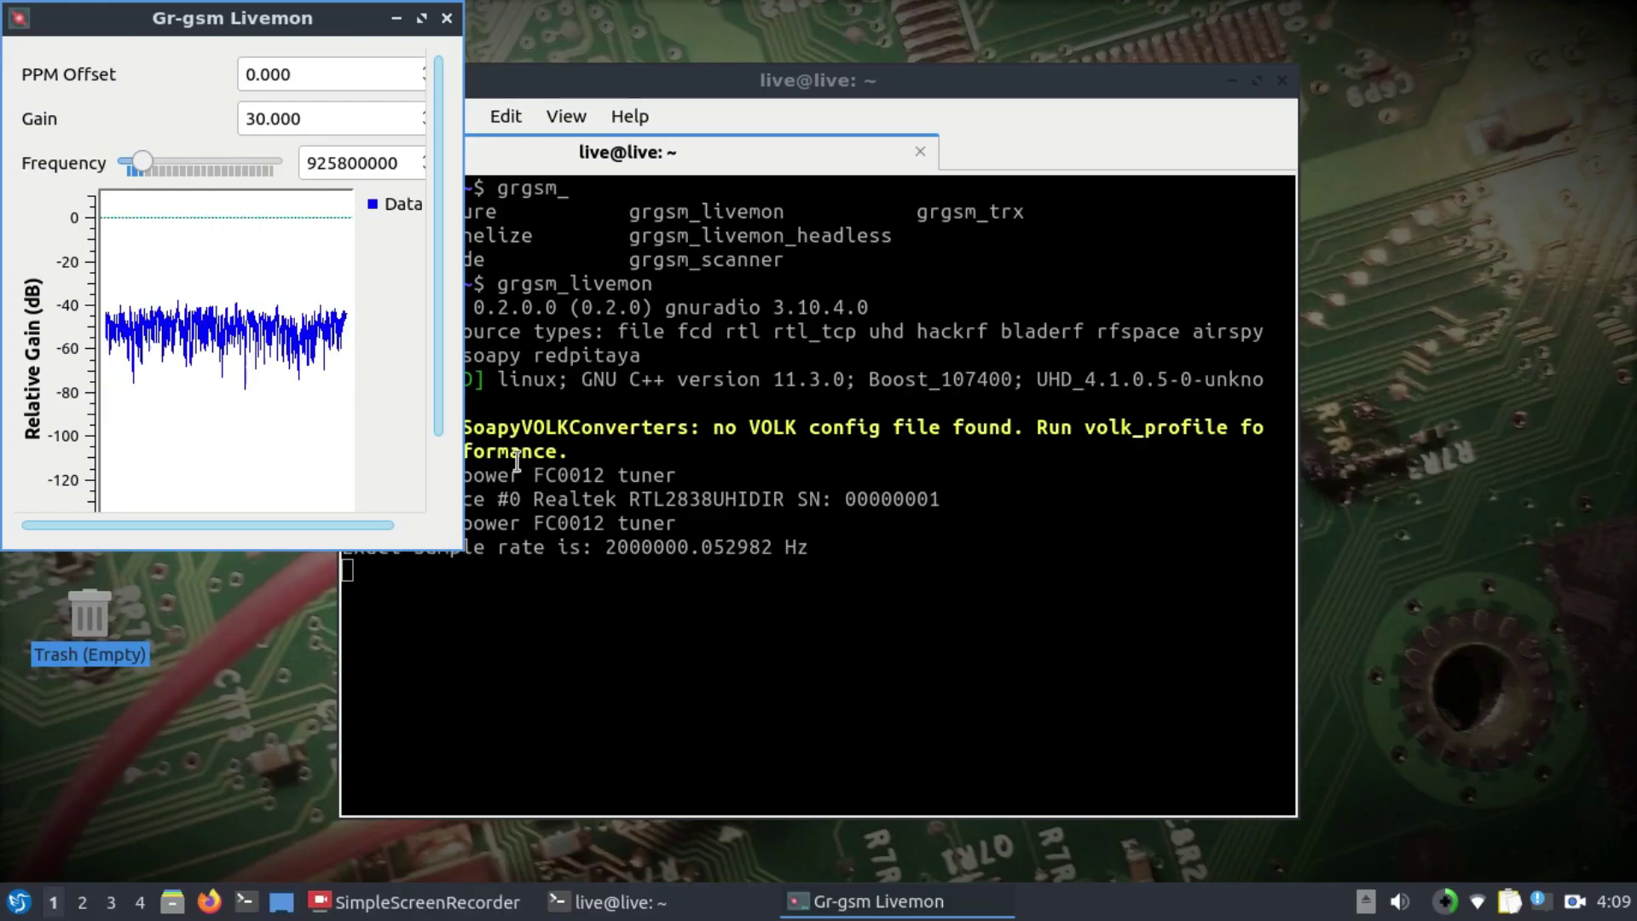
Move the terminal aside and enlarge the Gr-gsm Livemon window to show the full spectrum.
drag(734, 96, 1076, 17)
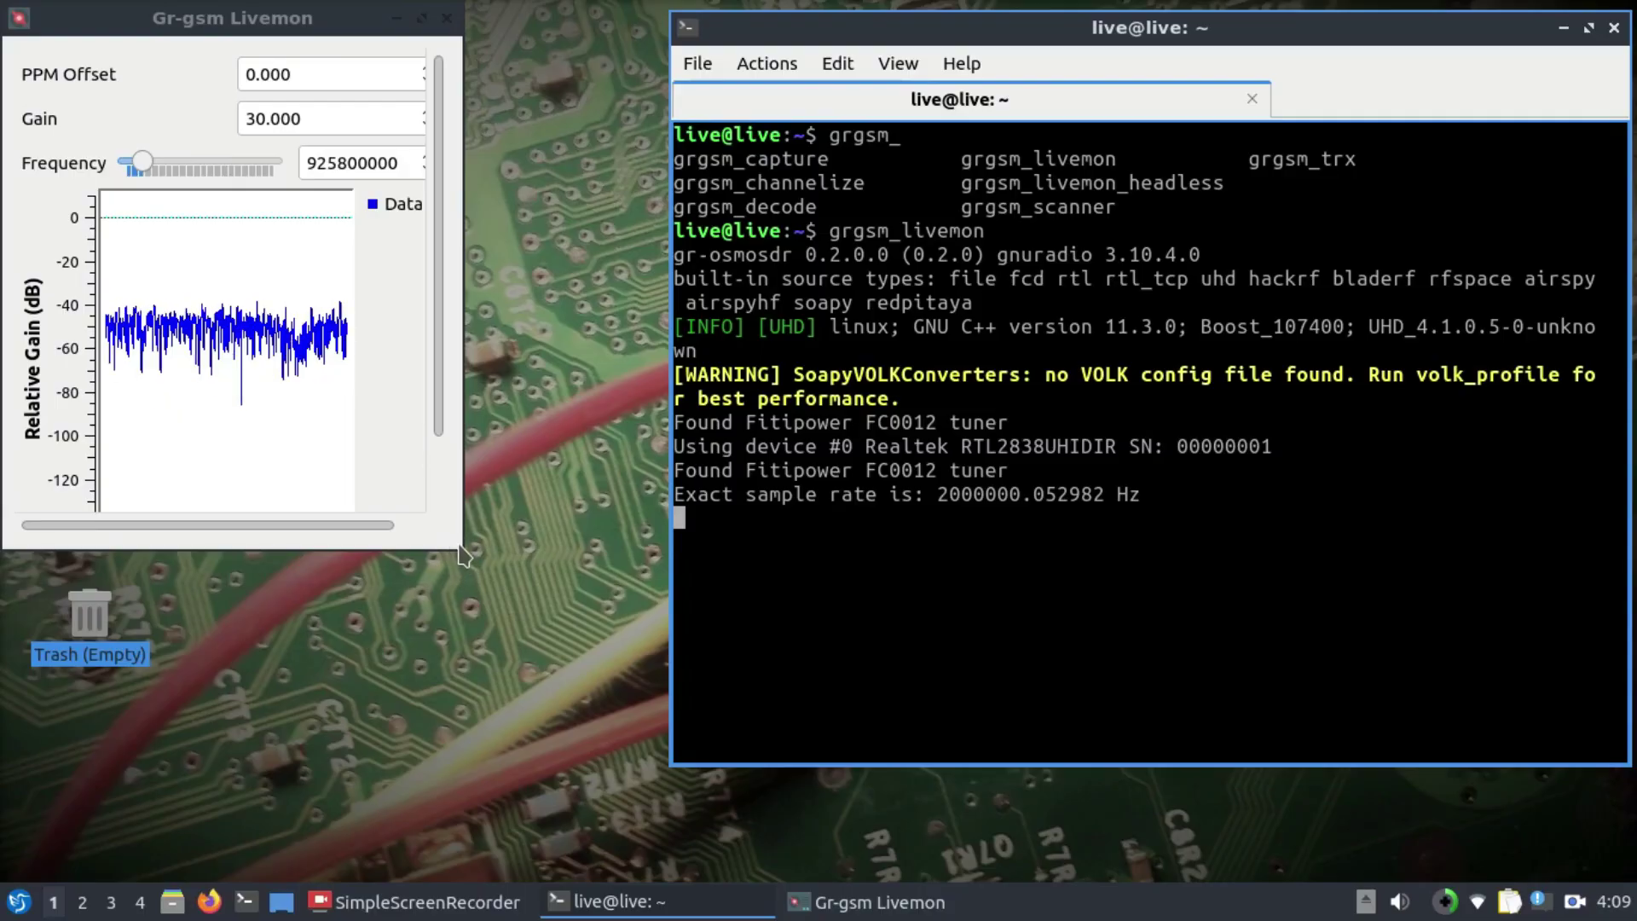
click(464, 554)
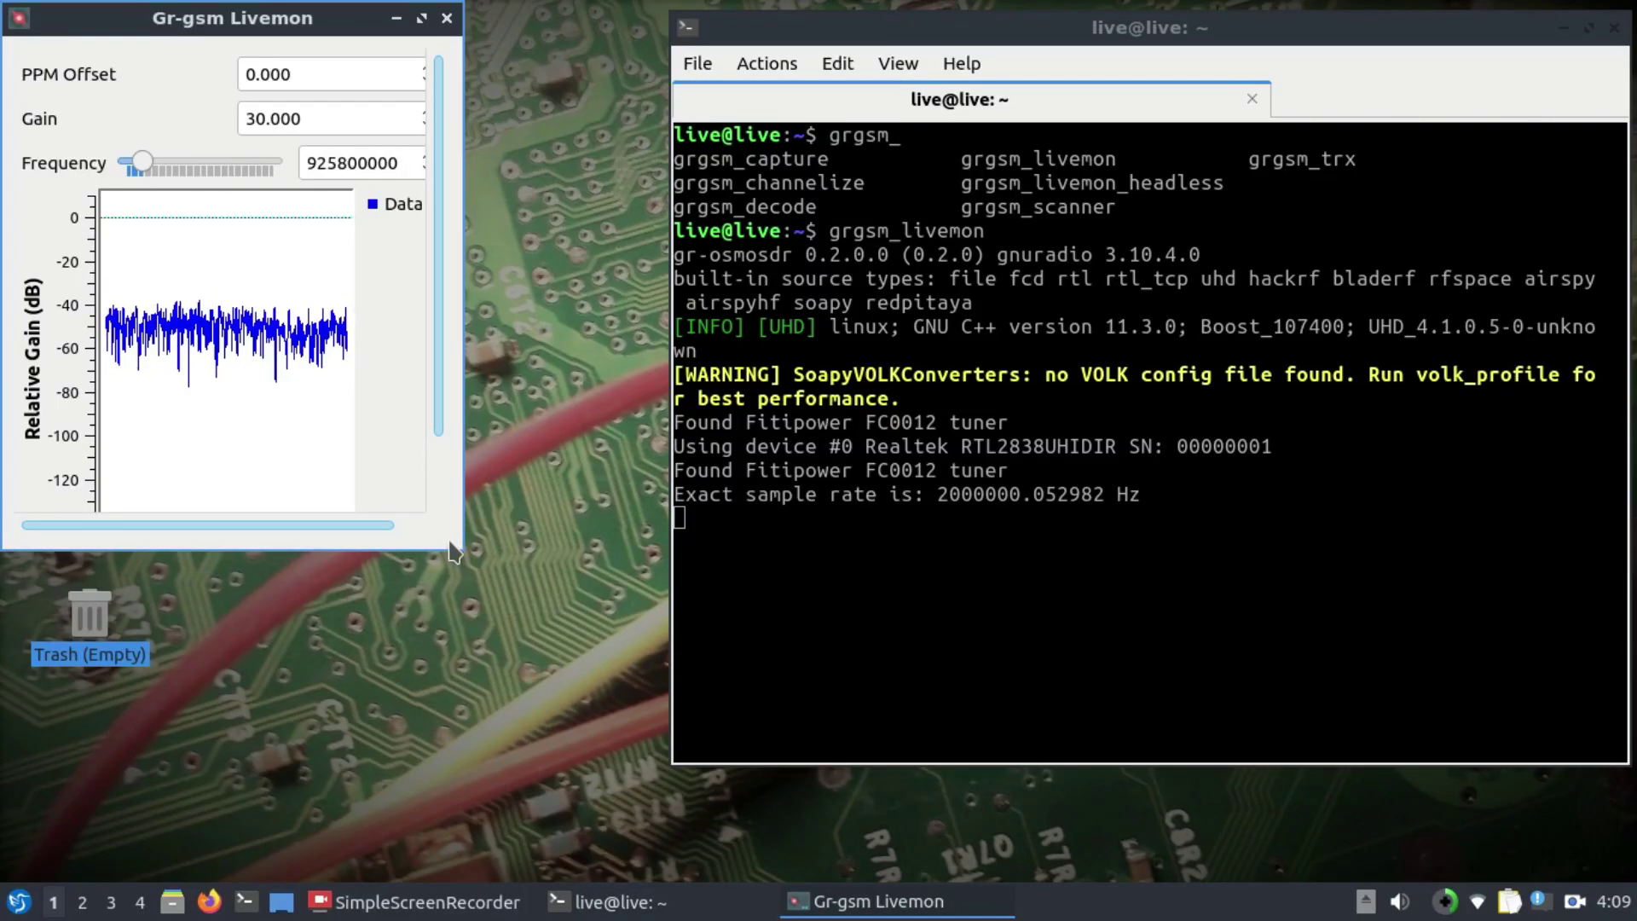
drag(457, 541, 753, 727)
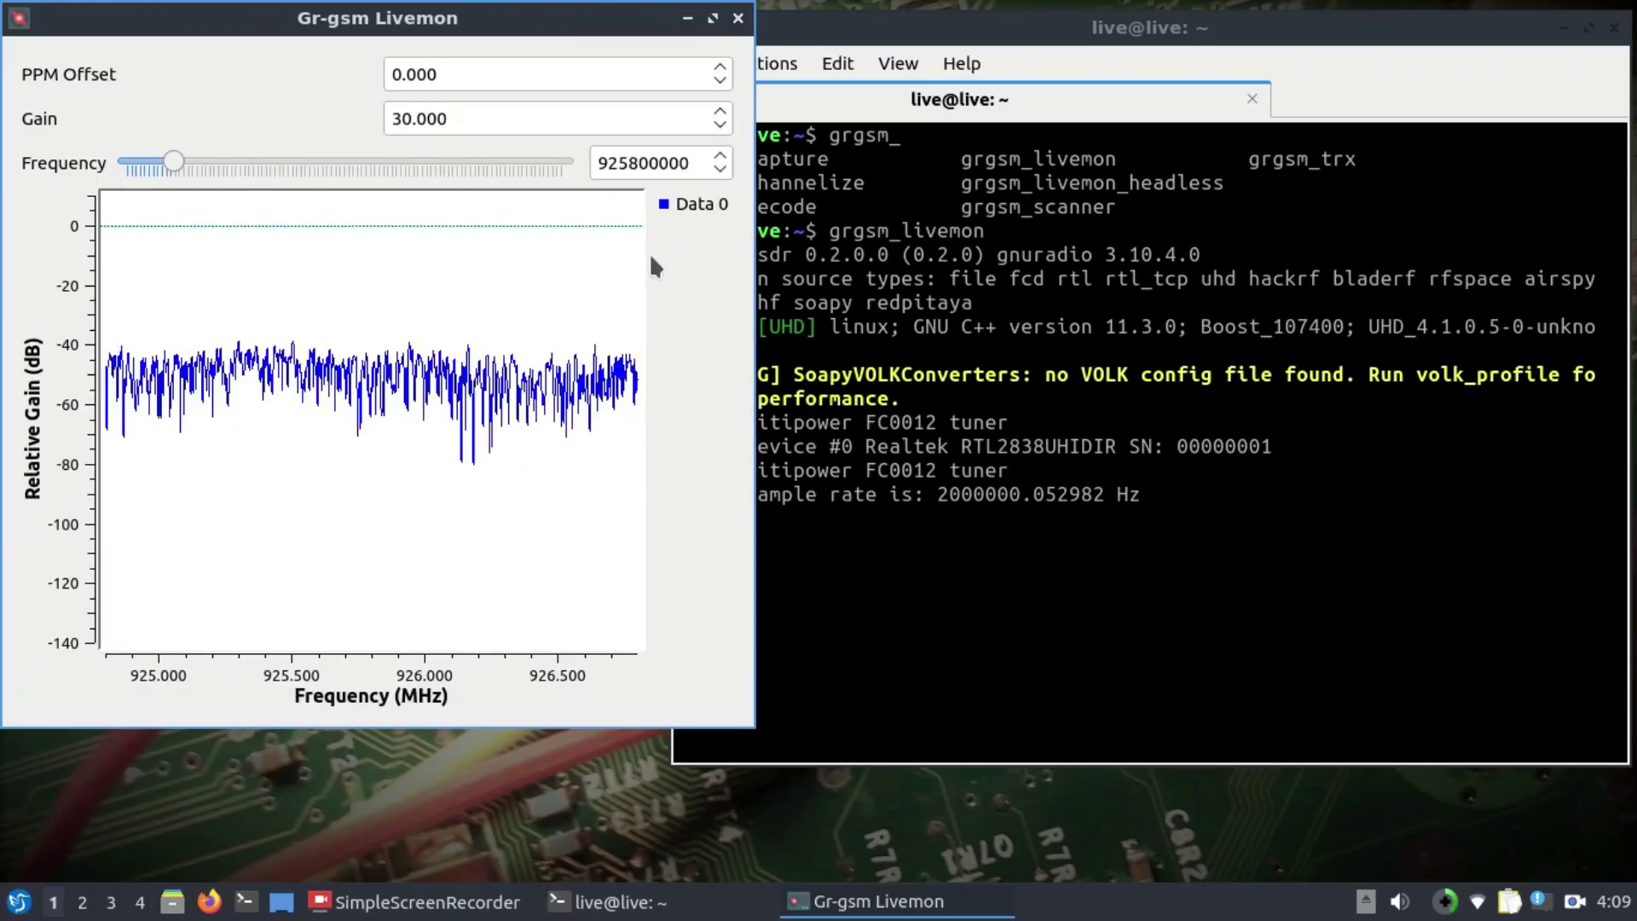
Step the frequency up four times and raise the receiver gain to 40.
click(720, 157)
click(720, 157)
click(720, 157)
click(719, 156)
click(720, 157)
click(720, 157)
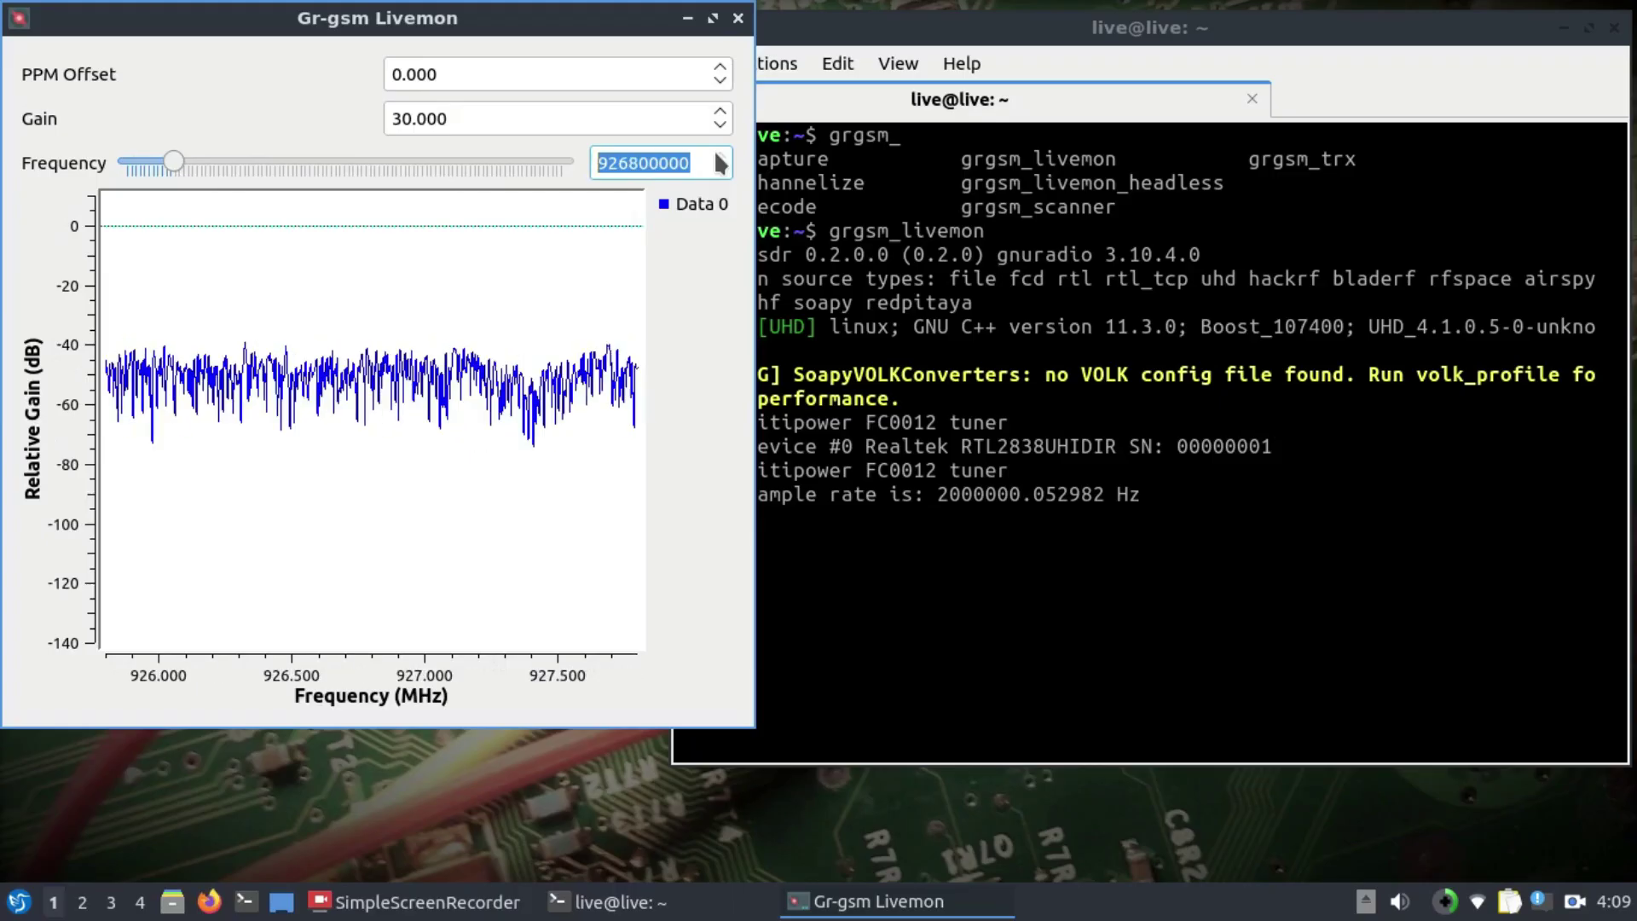
click(719, 156)
click(720, 157)
click(720, 113)
click(720, 113)
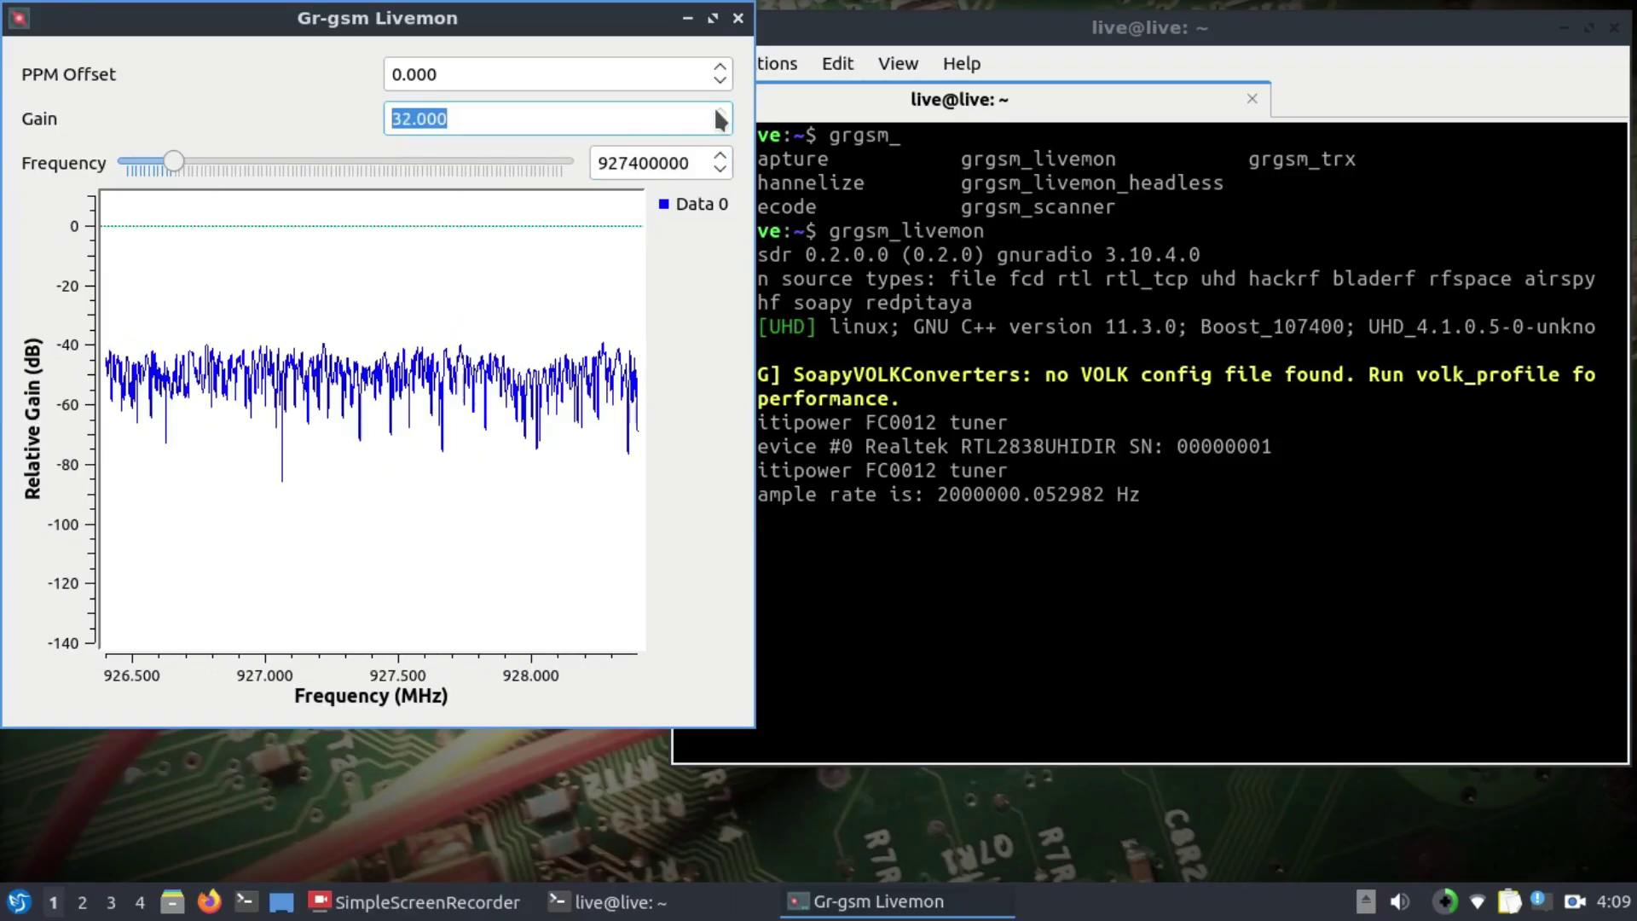
click(720, 113)
click(719, 114)
click(719, 113)
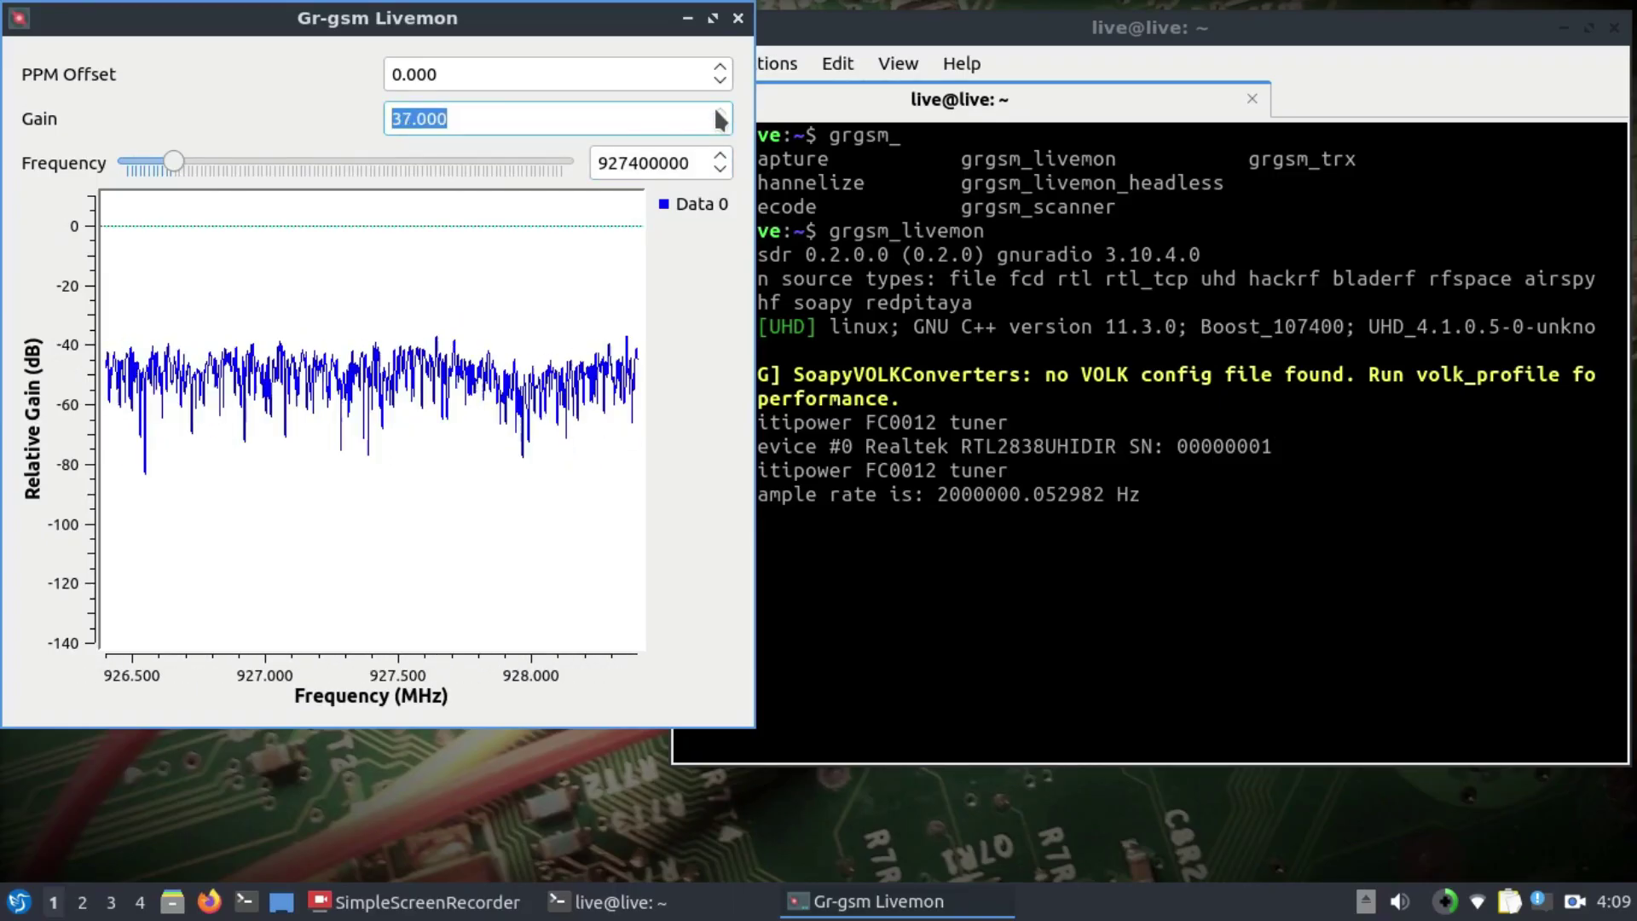
click(719, 113)
click(717, 112)
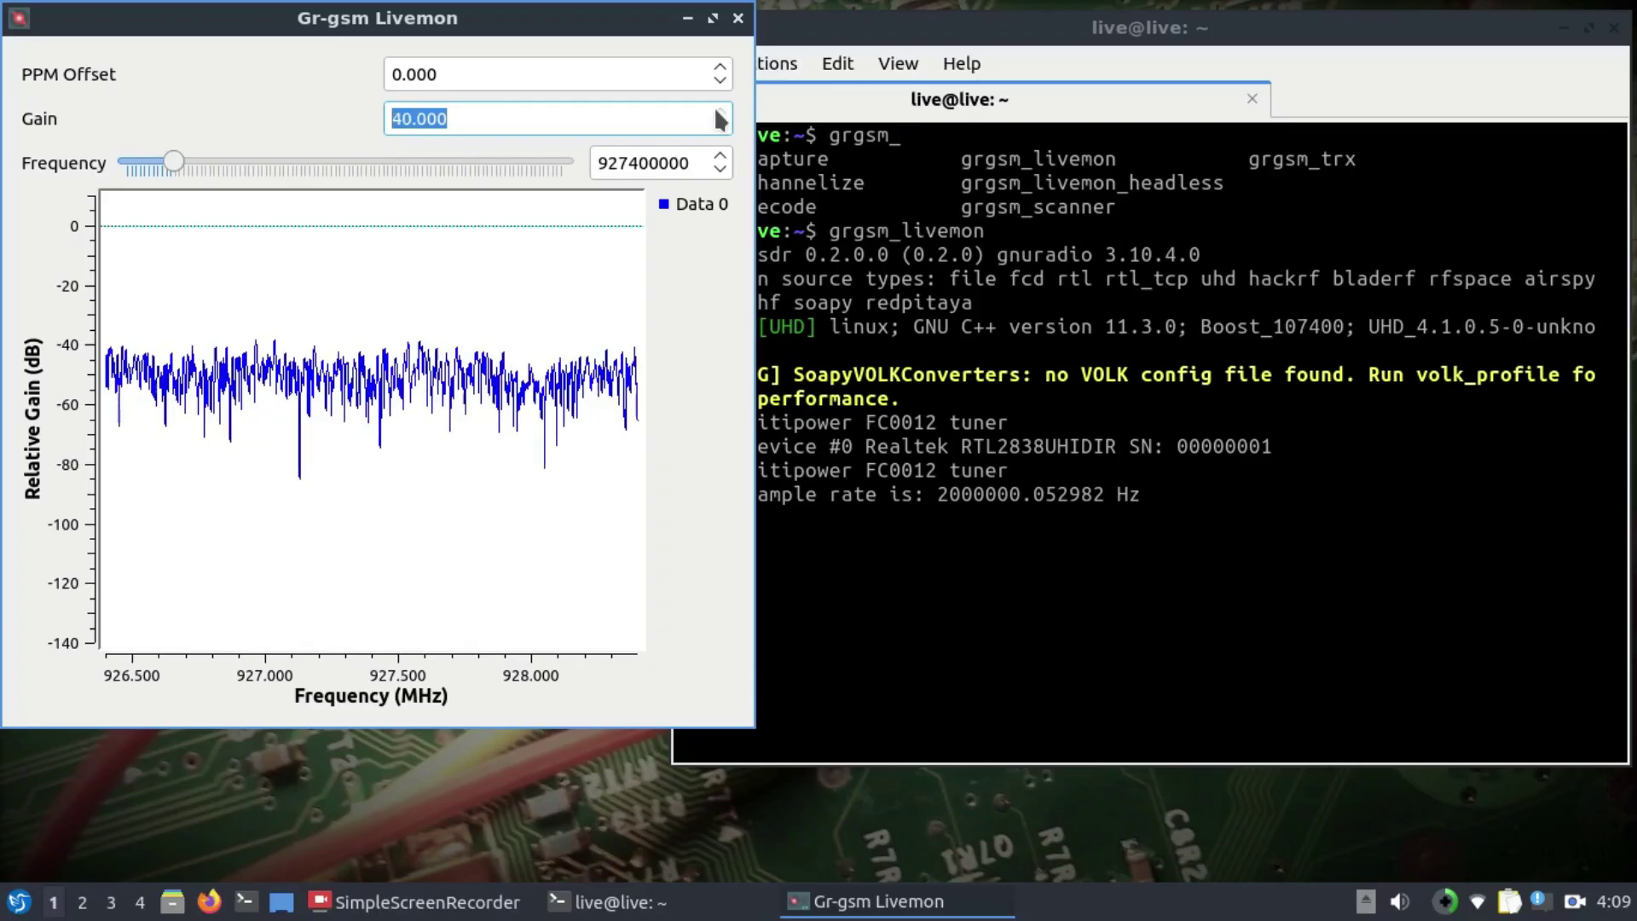
Keep stepping the frequency up until it reads 935000000 Hz.
click(721, 156)
click(721, 156)
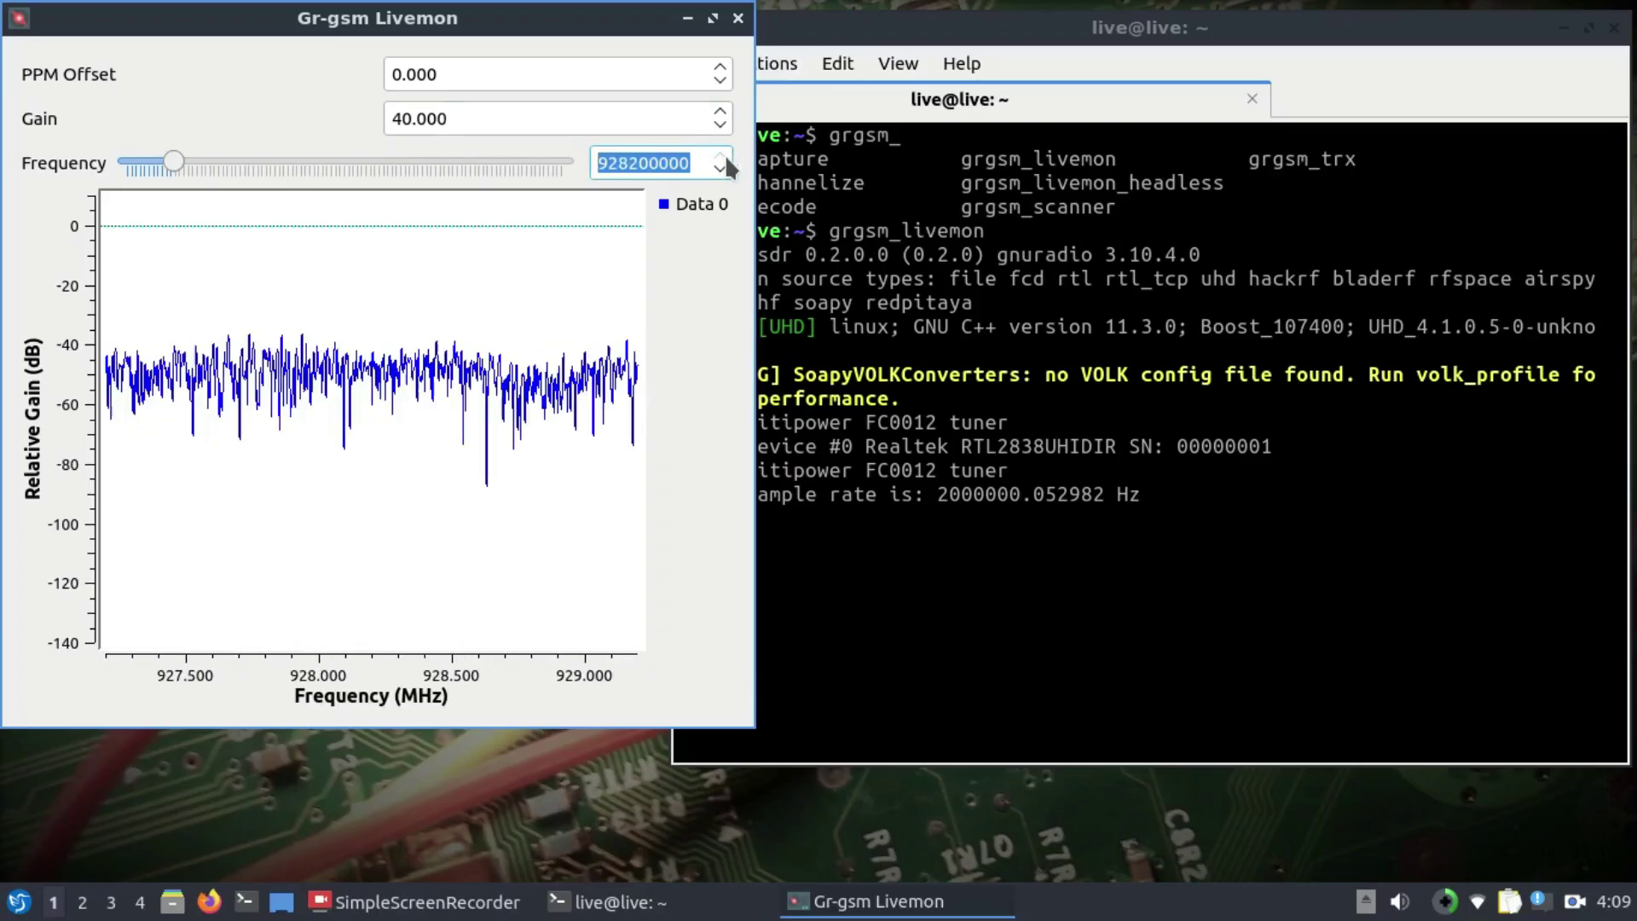
click(721, 156)
click(721, 156)
click(720, 156)
click(720, 156)
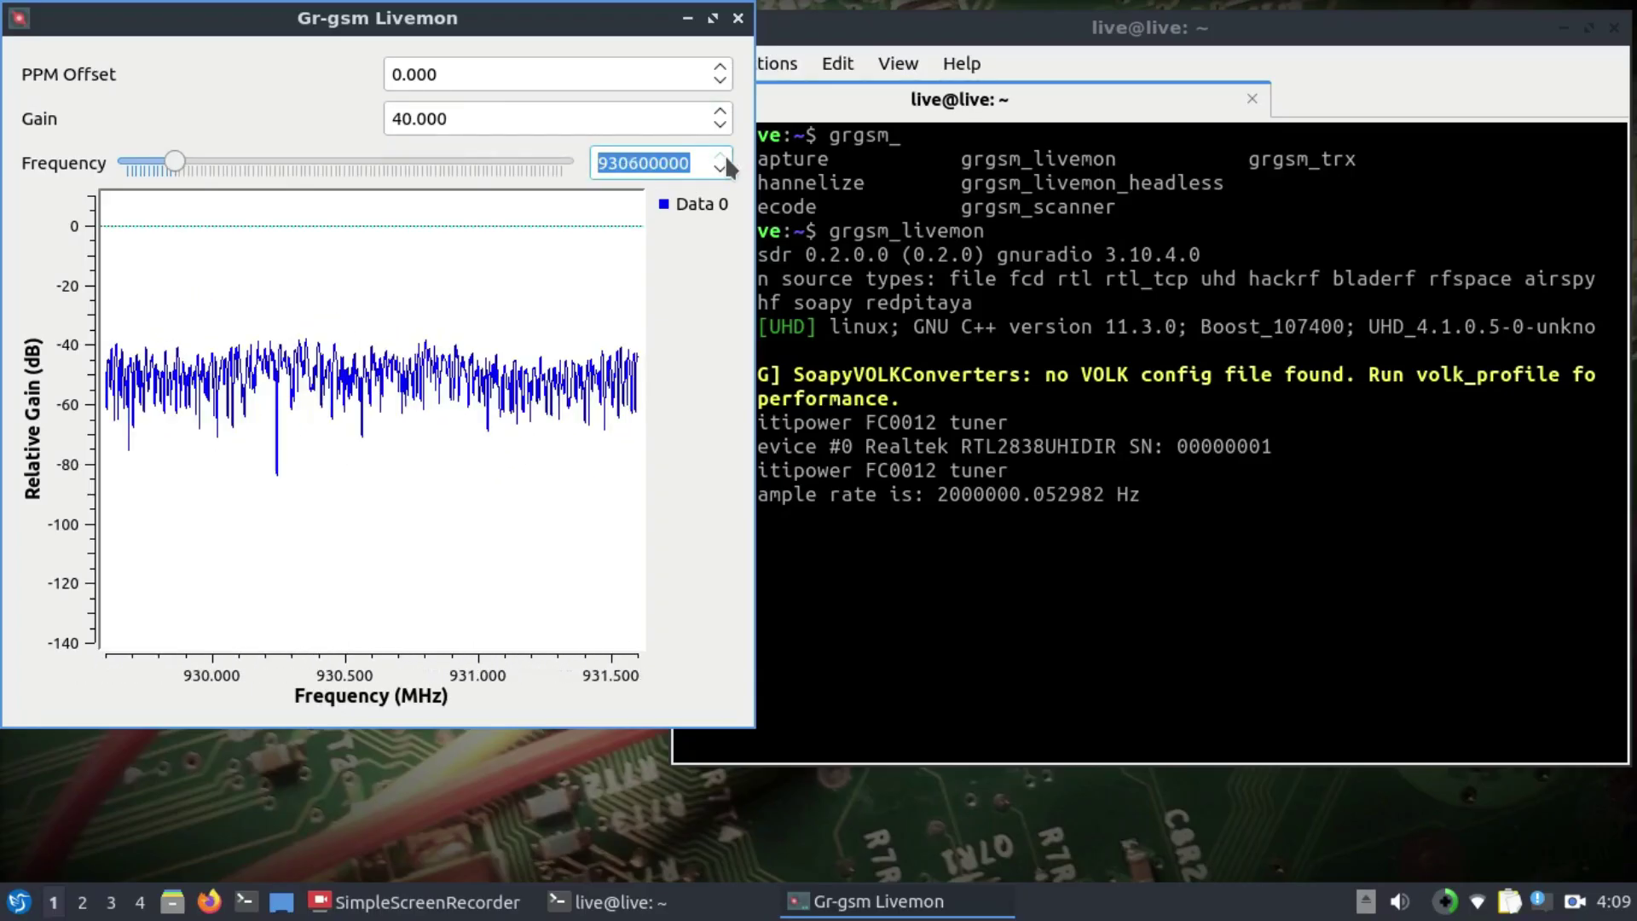
click(720, 156)
click(721, 156)
click(721, 156)
click(720, 156)
click(721, 156)
click(720, 156)
click(720, 156)
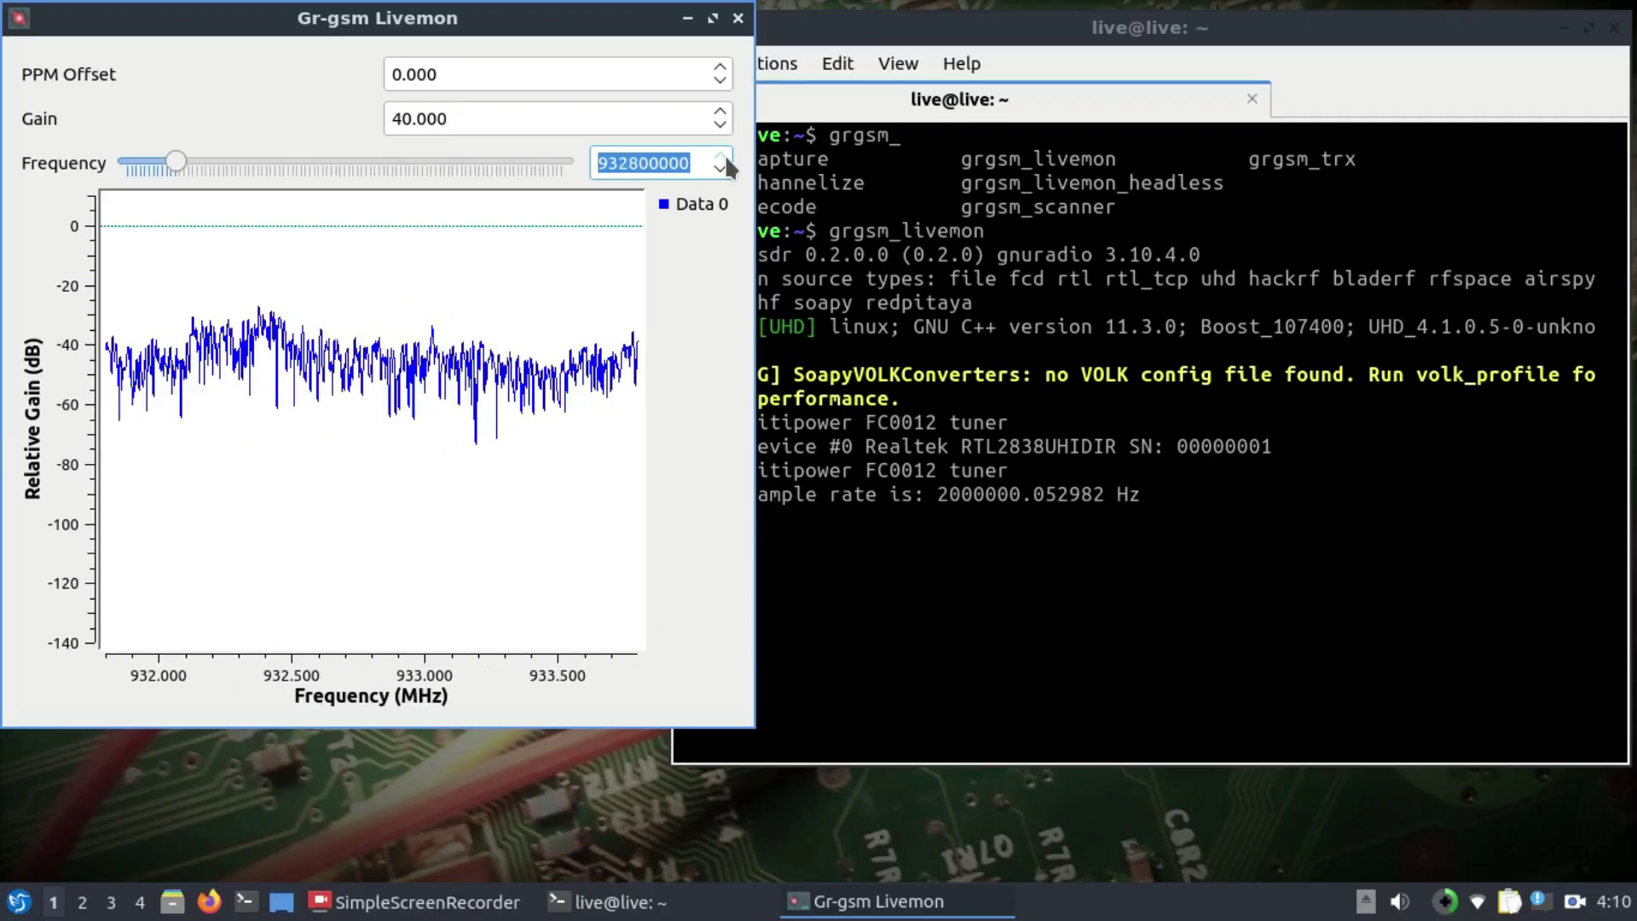
click(721, 157)
click(721, 156)
click(724, 157)
click(725, 157)
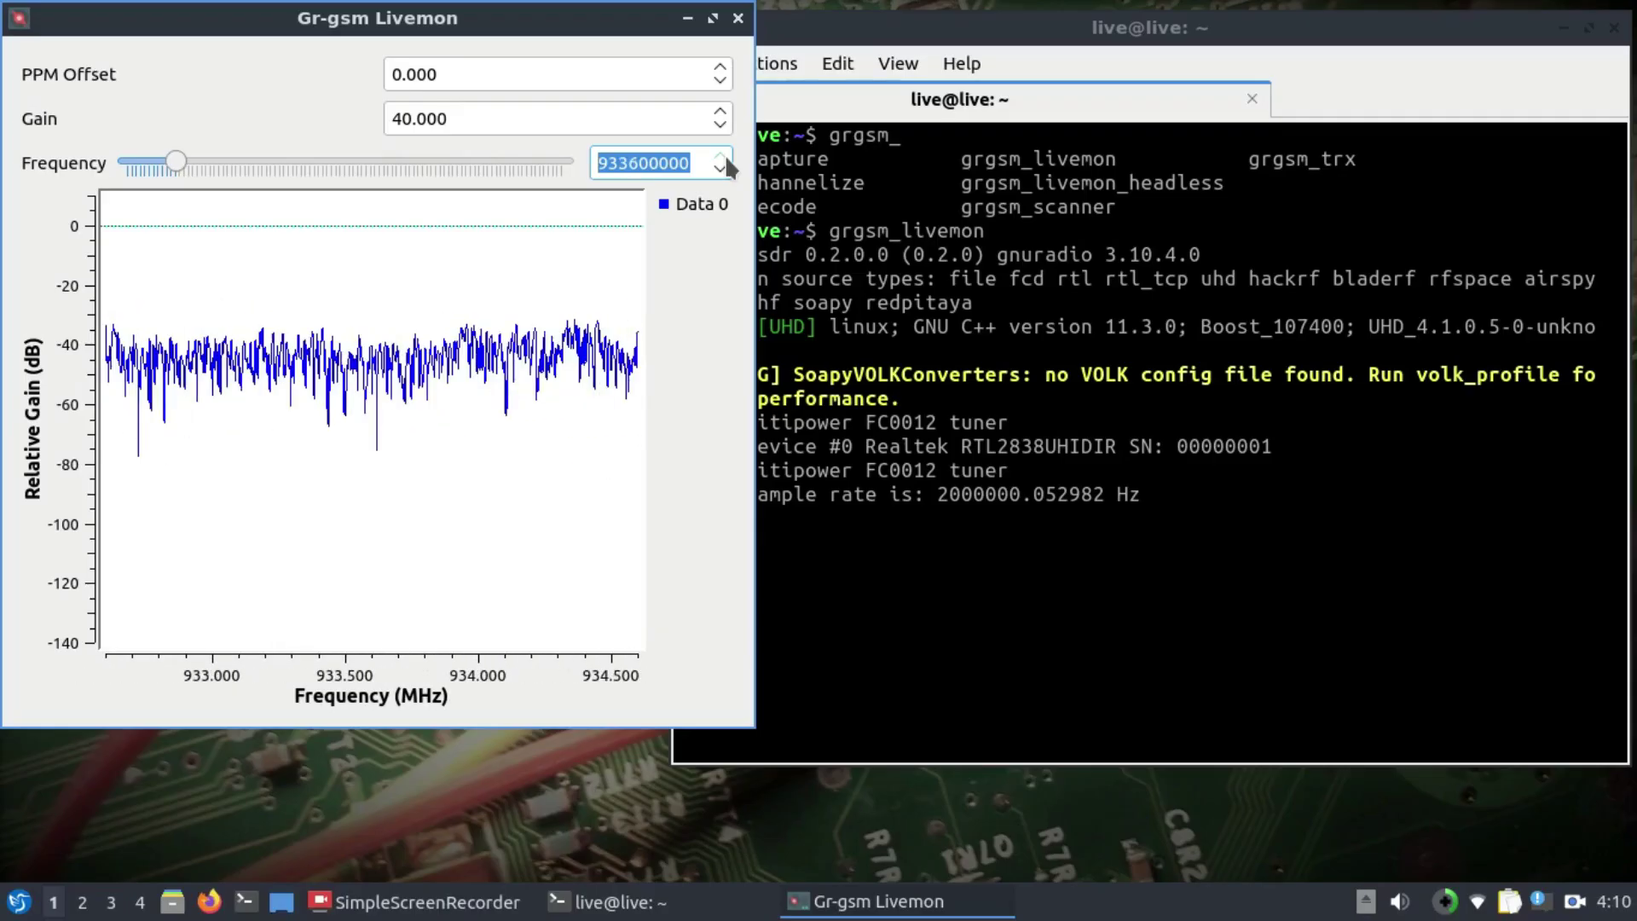
click(725, 157)
click(725, 157)
click(725, 157)
click(725, 157)
click(720, 157)
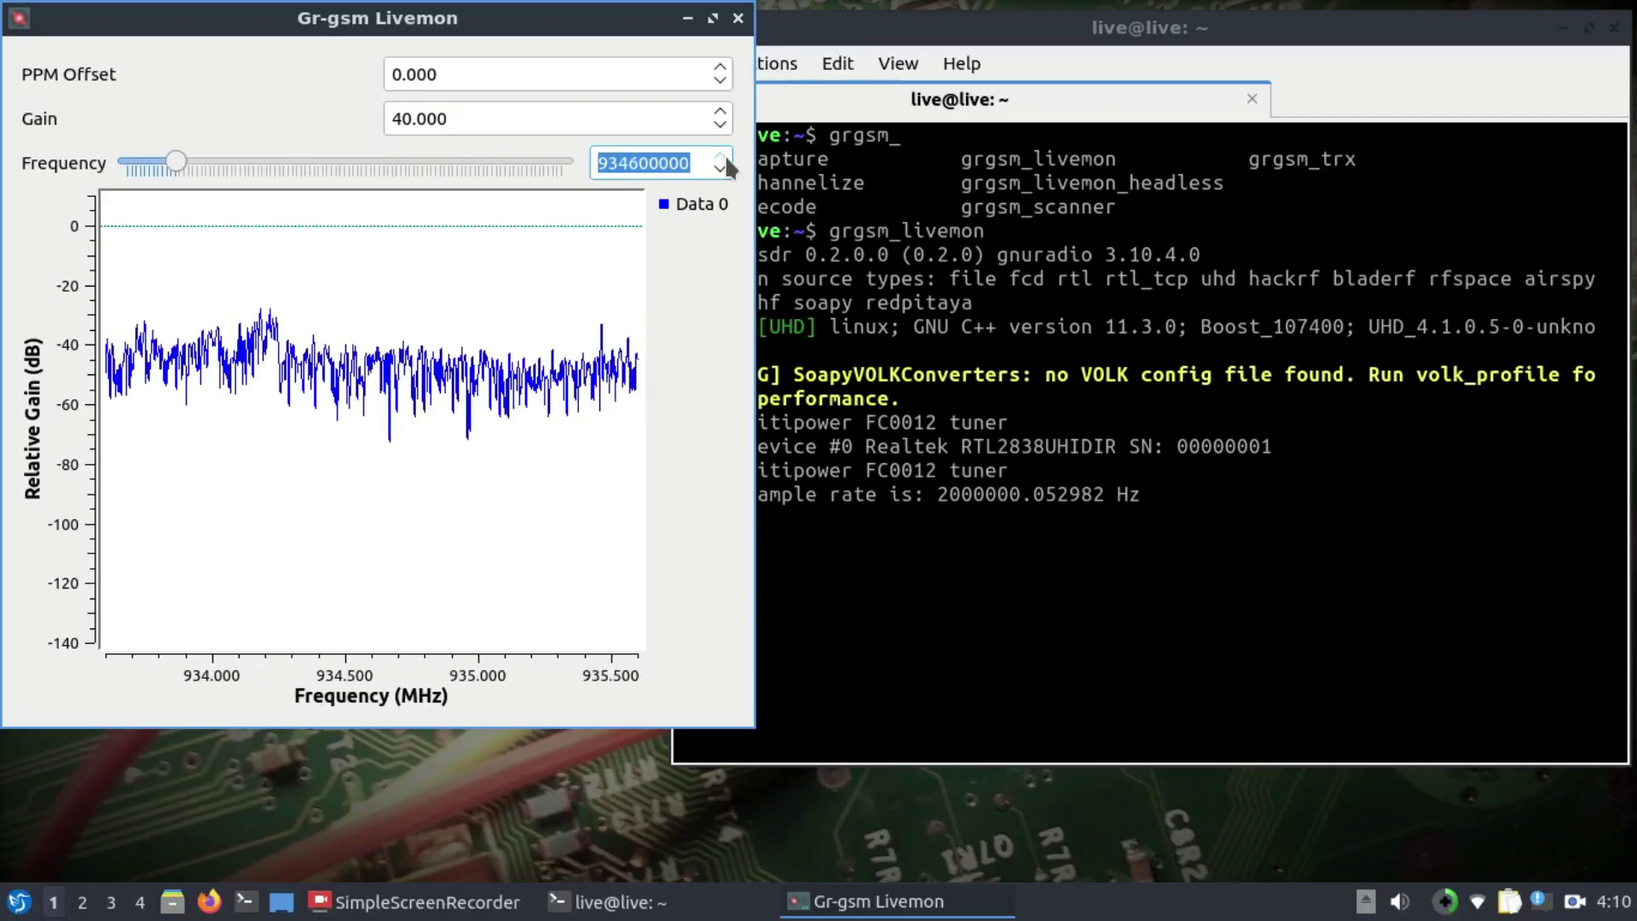
click(721, 156)
click(721, 156)
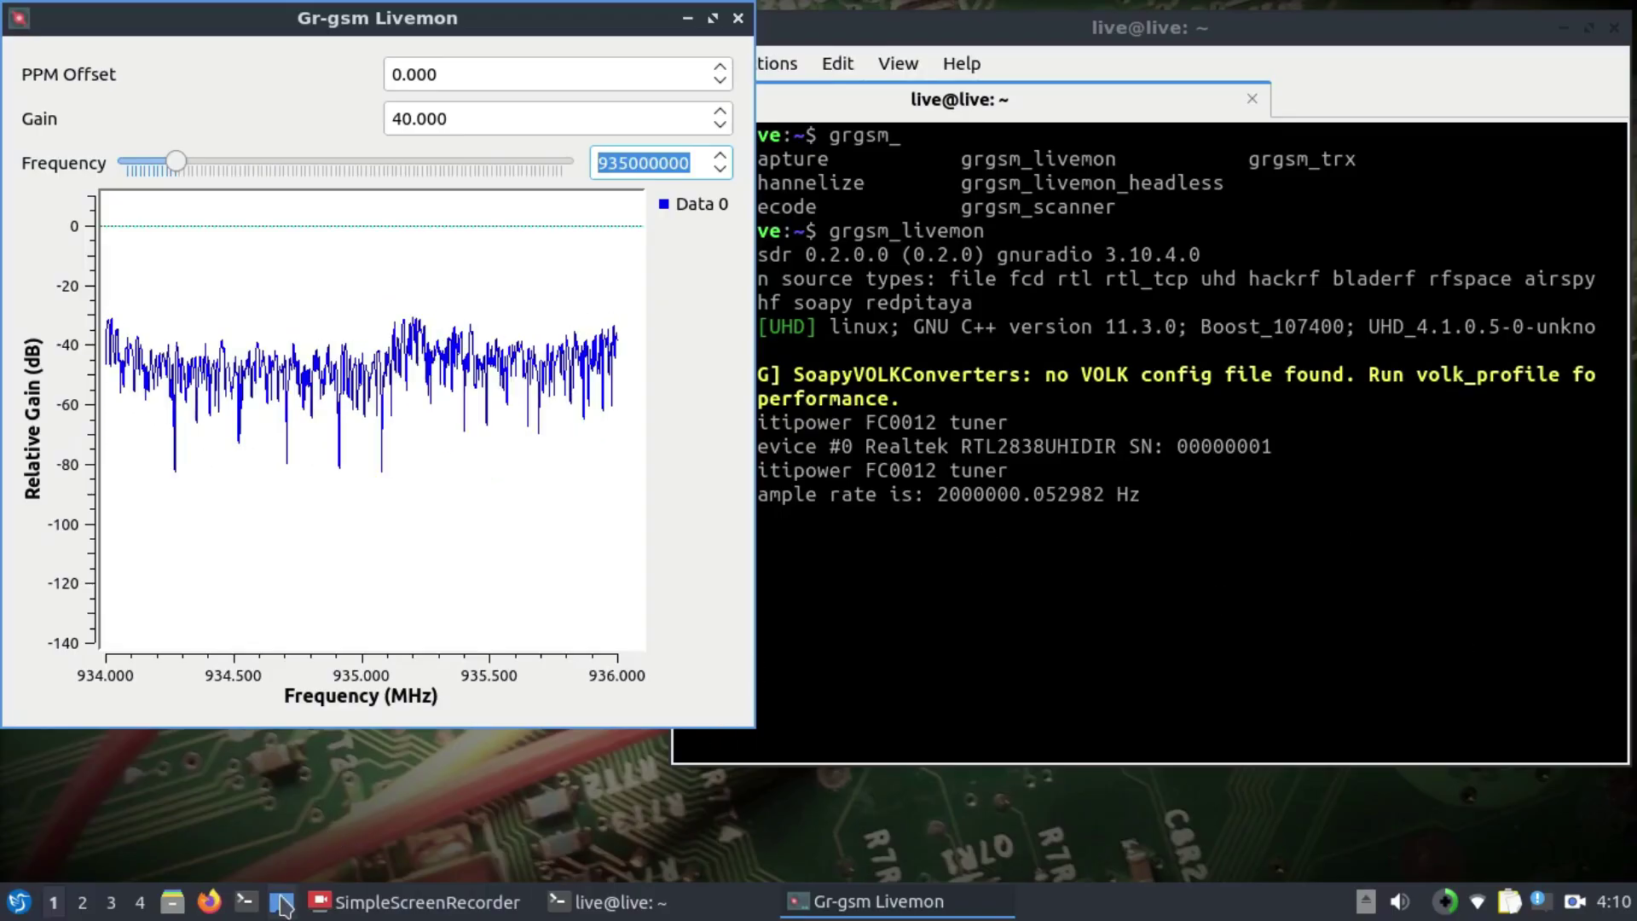
In a second terminal, type 'sudo wireshark -k -f udp -Y gsmtap -i lo' without running it.
click(244, 905)
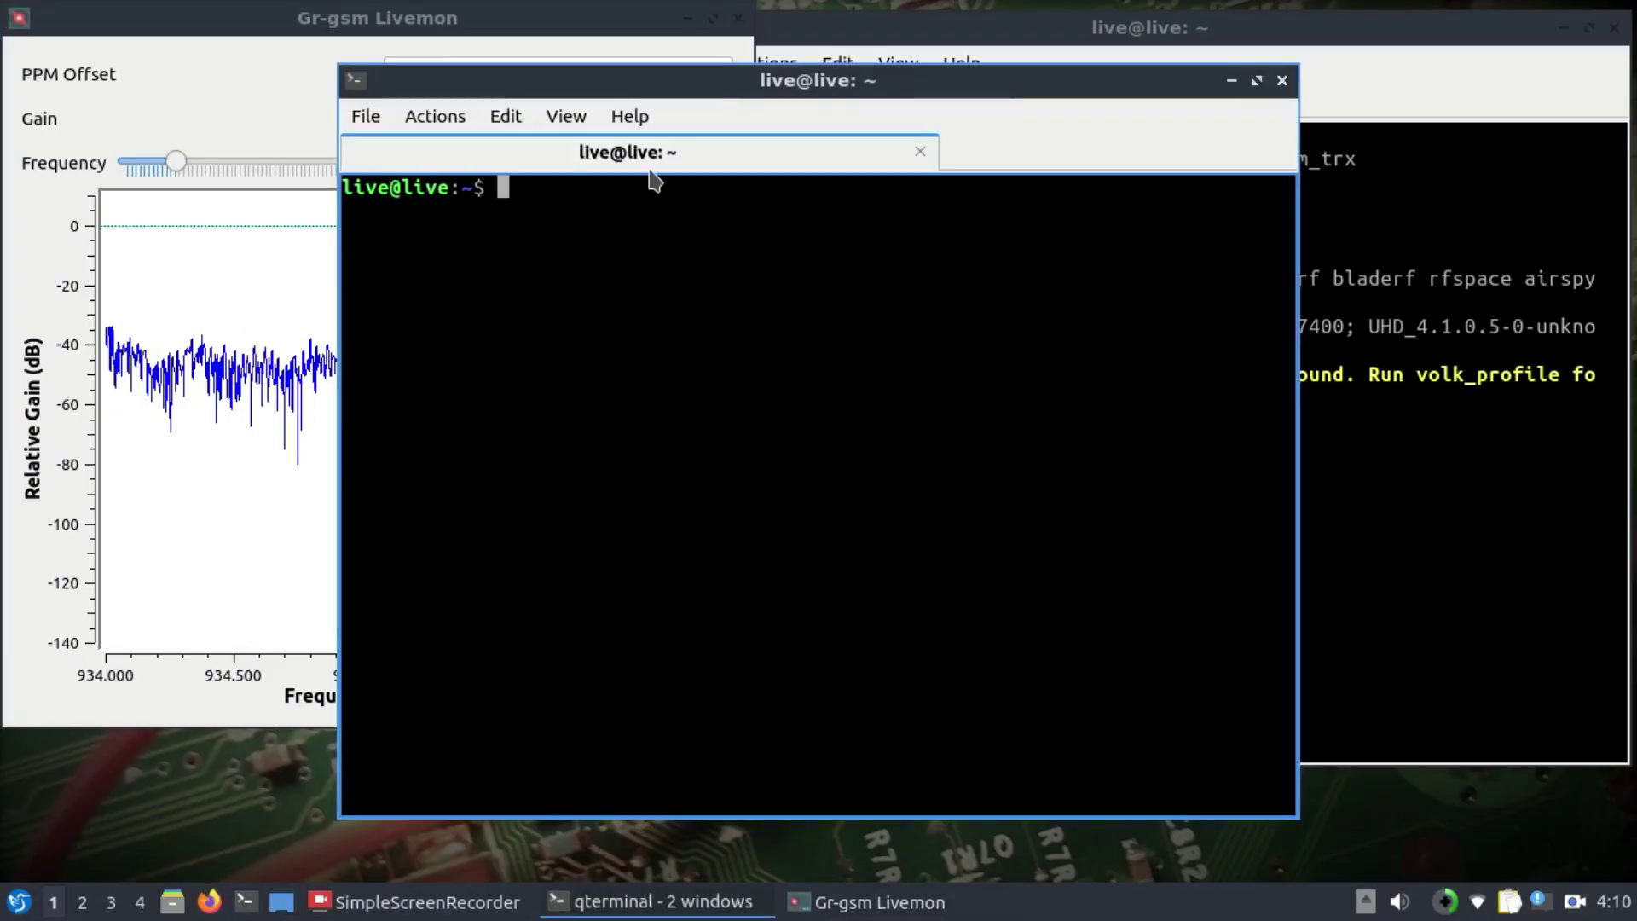
drag(734, 88, 753, 130)
text(sudo )
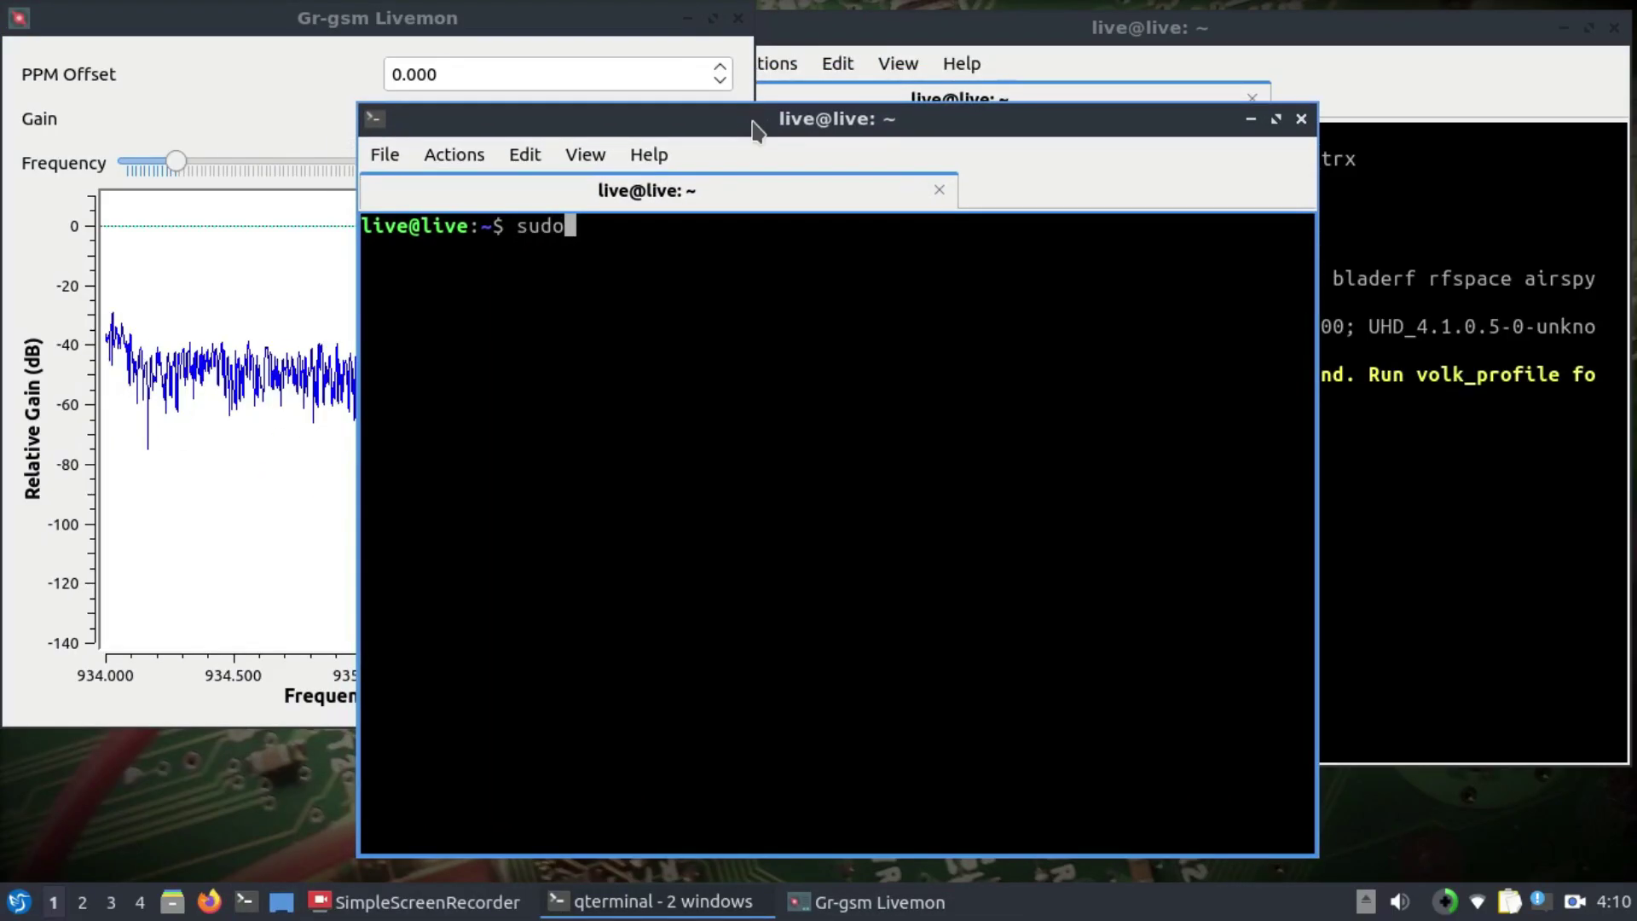
text(wire)
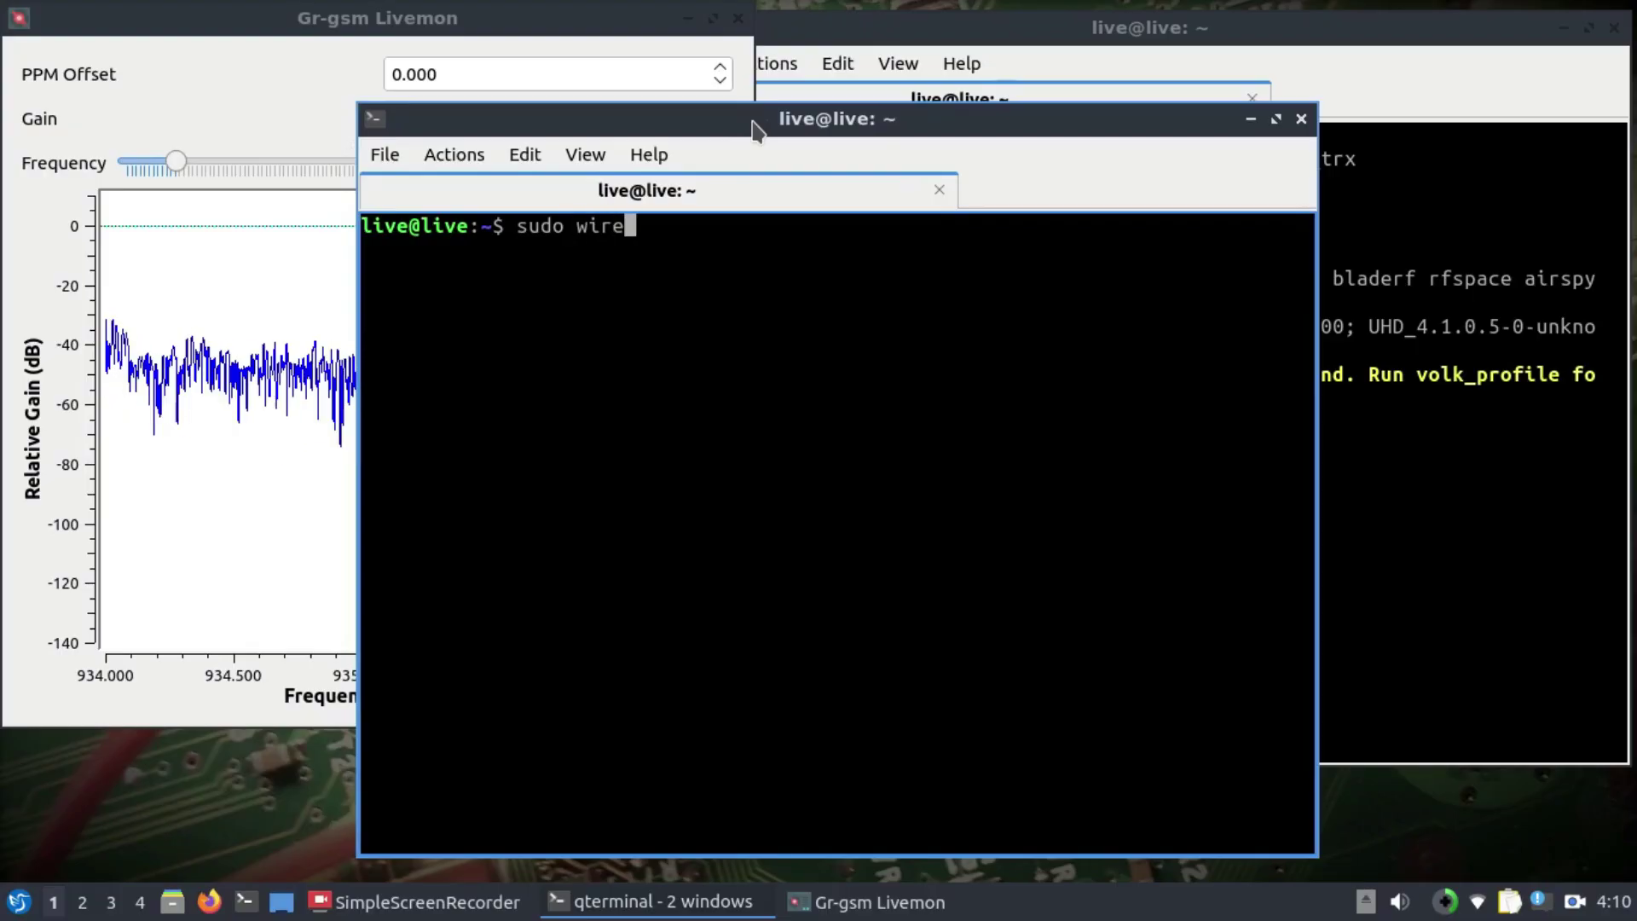
text(shark)
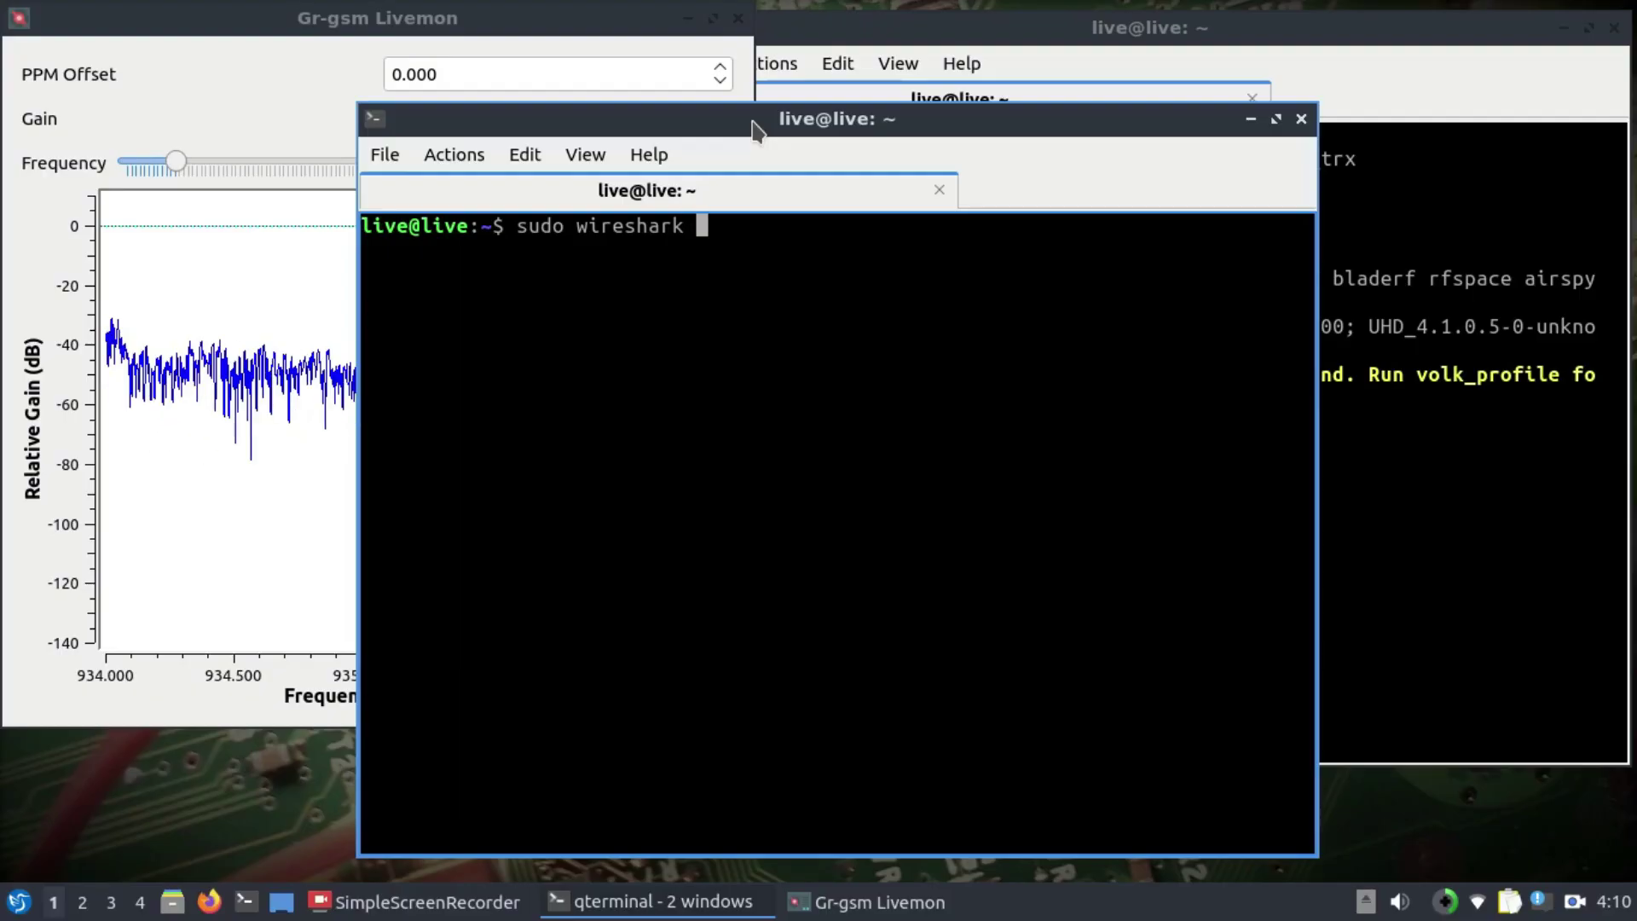
text( -k )
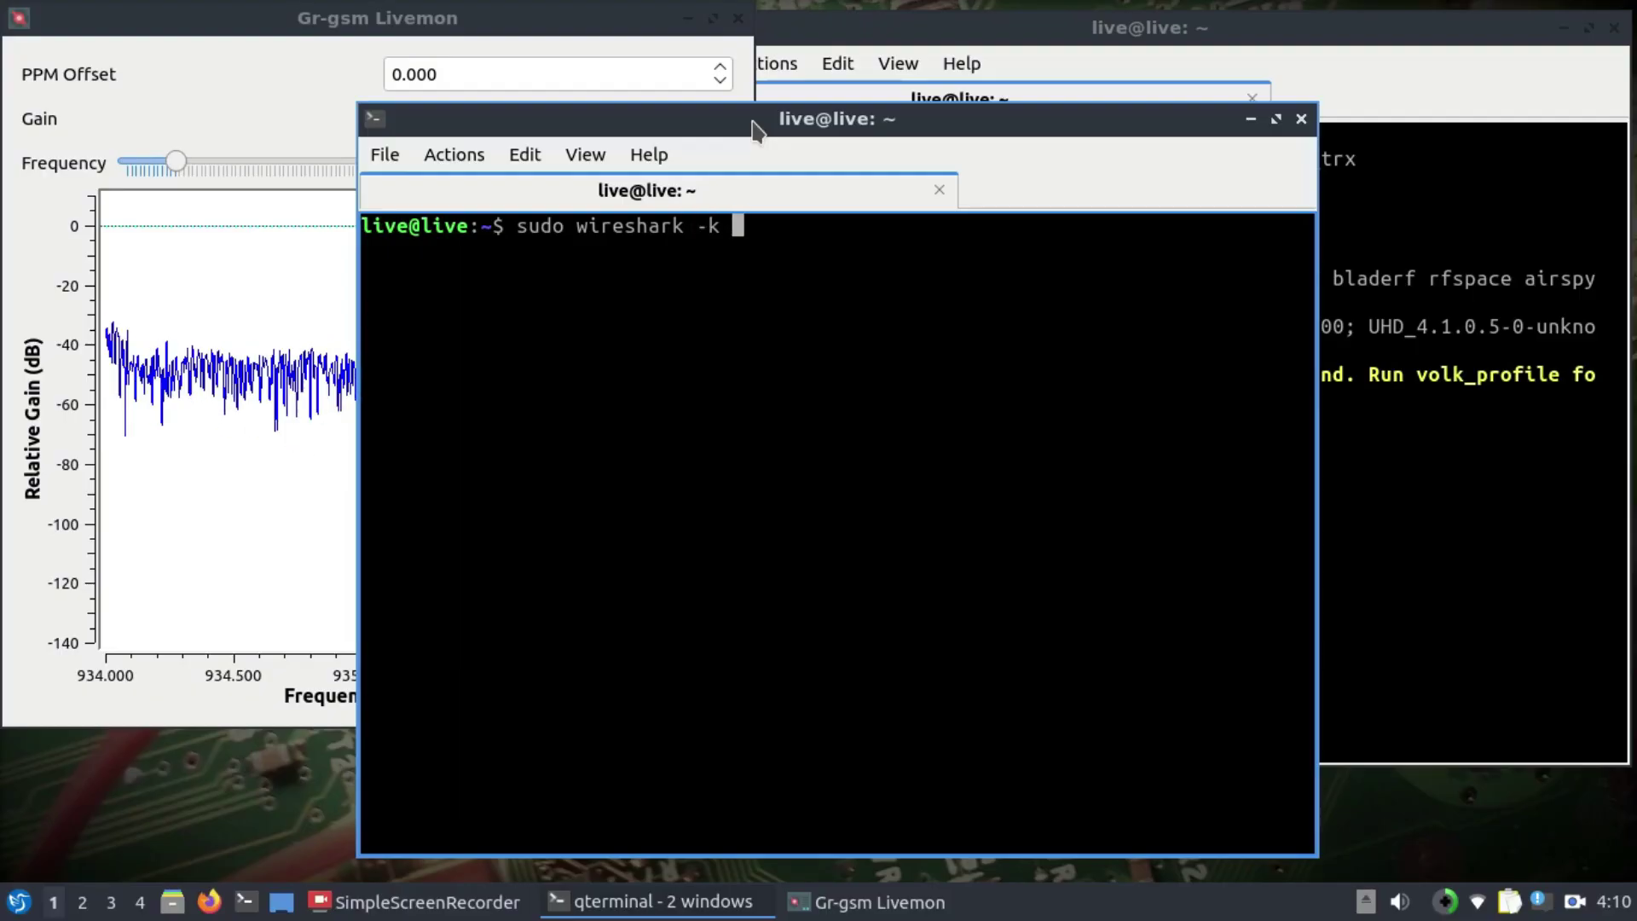
text(-f)
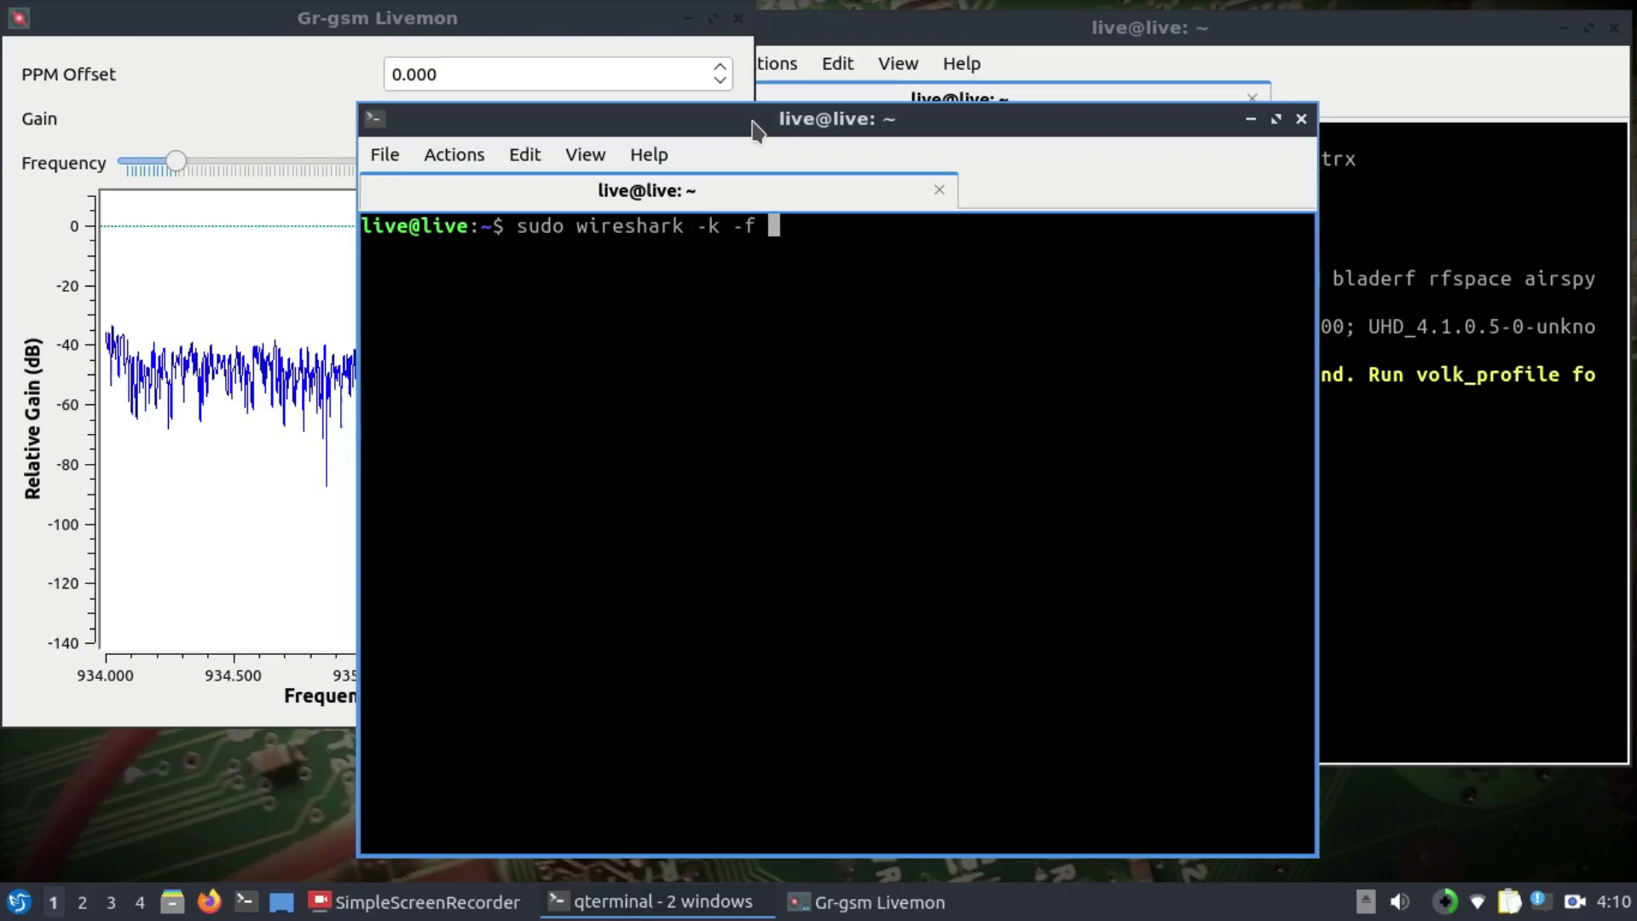
text(udp -Y)
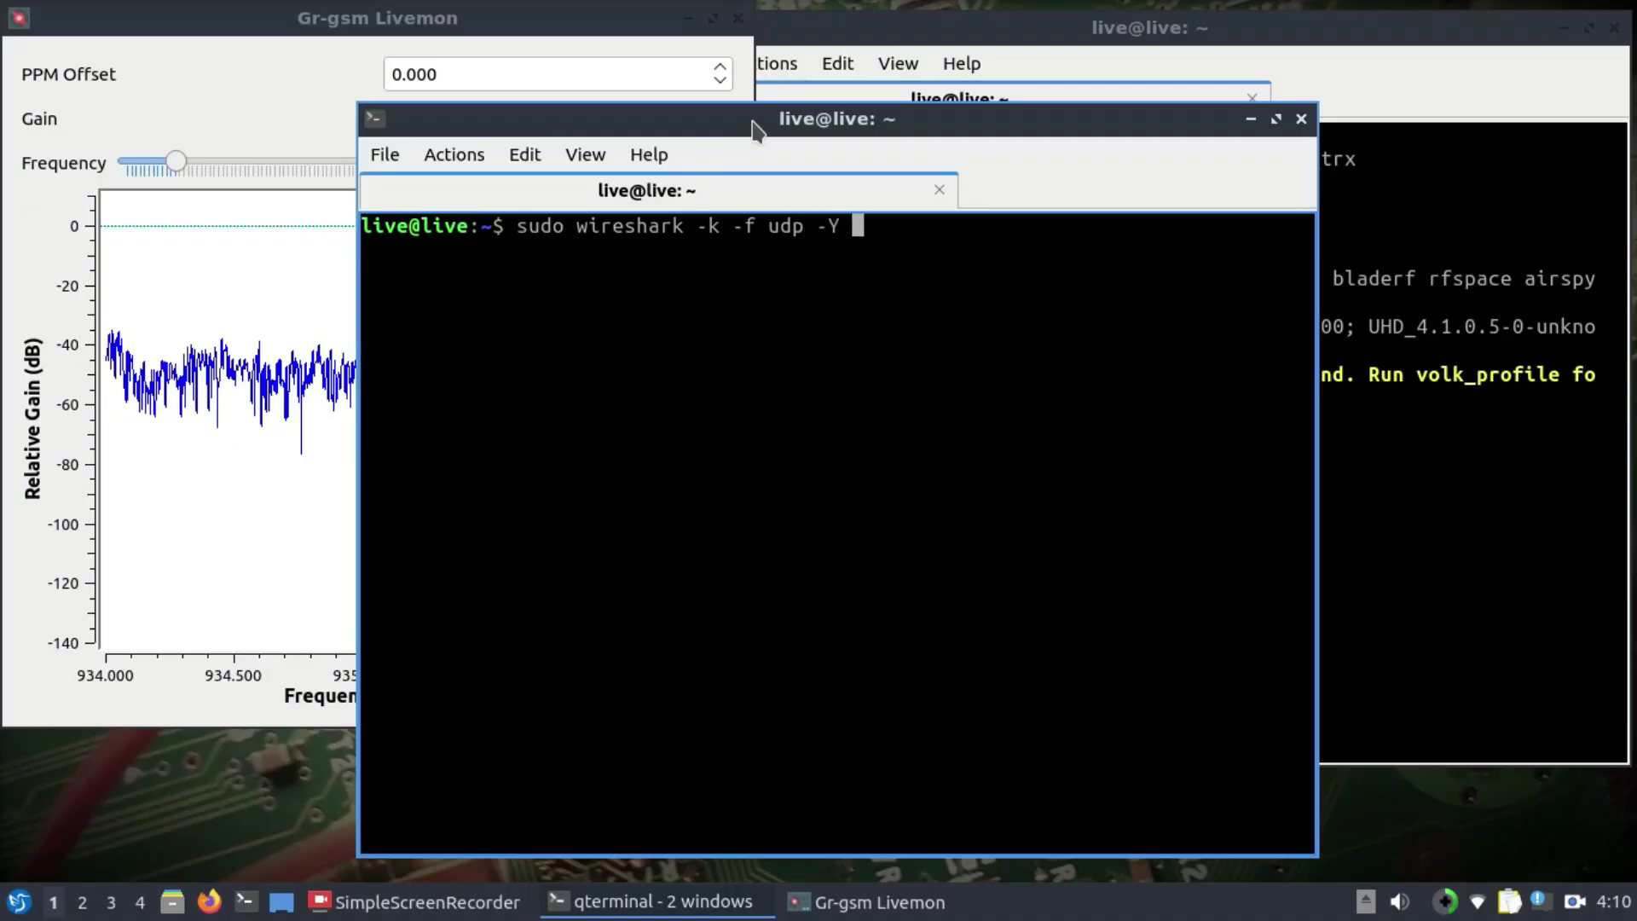
text(gsmtap -i lo)
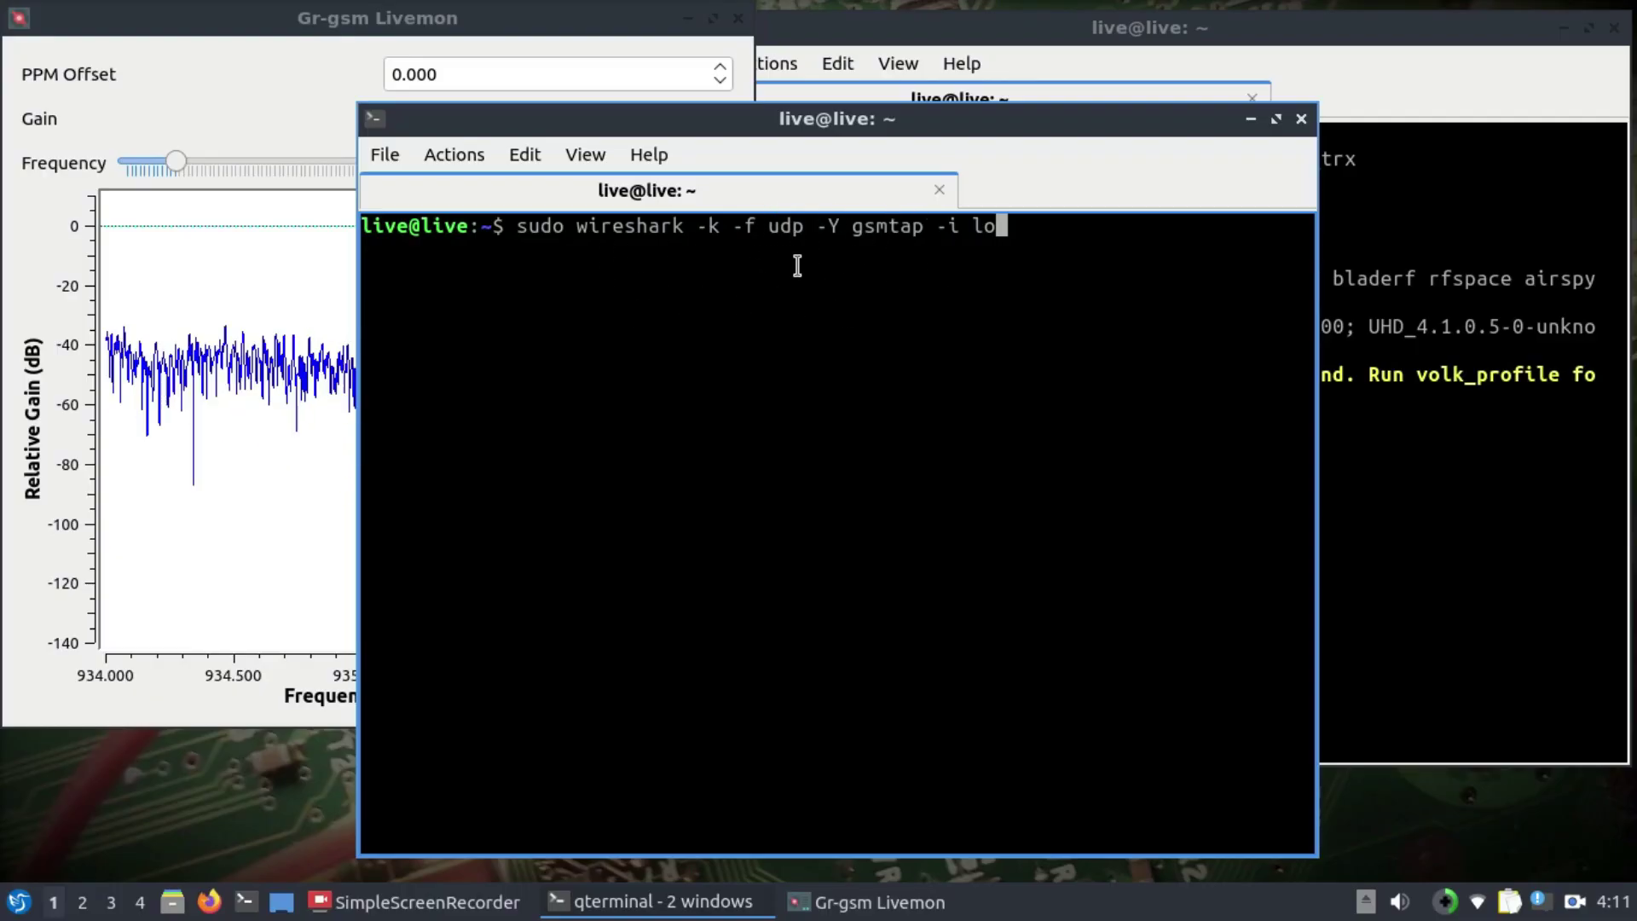
drag(731, 120, 856, 244)
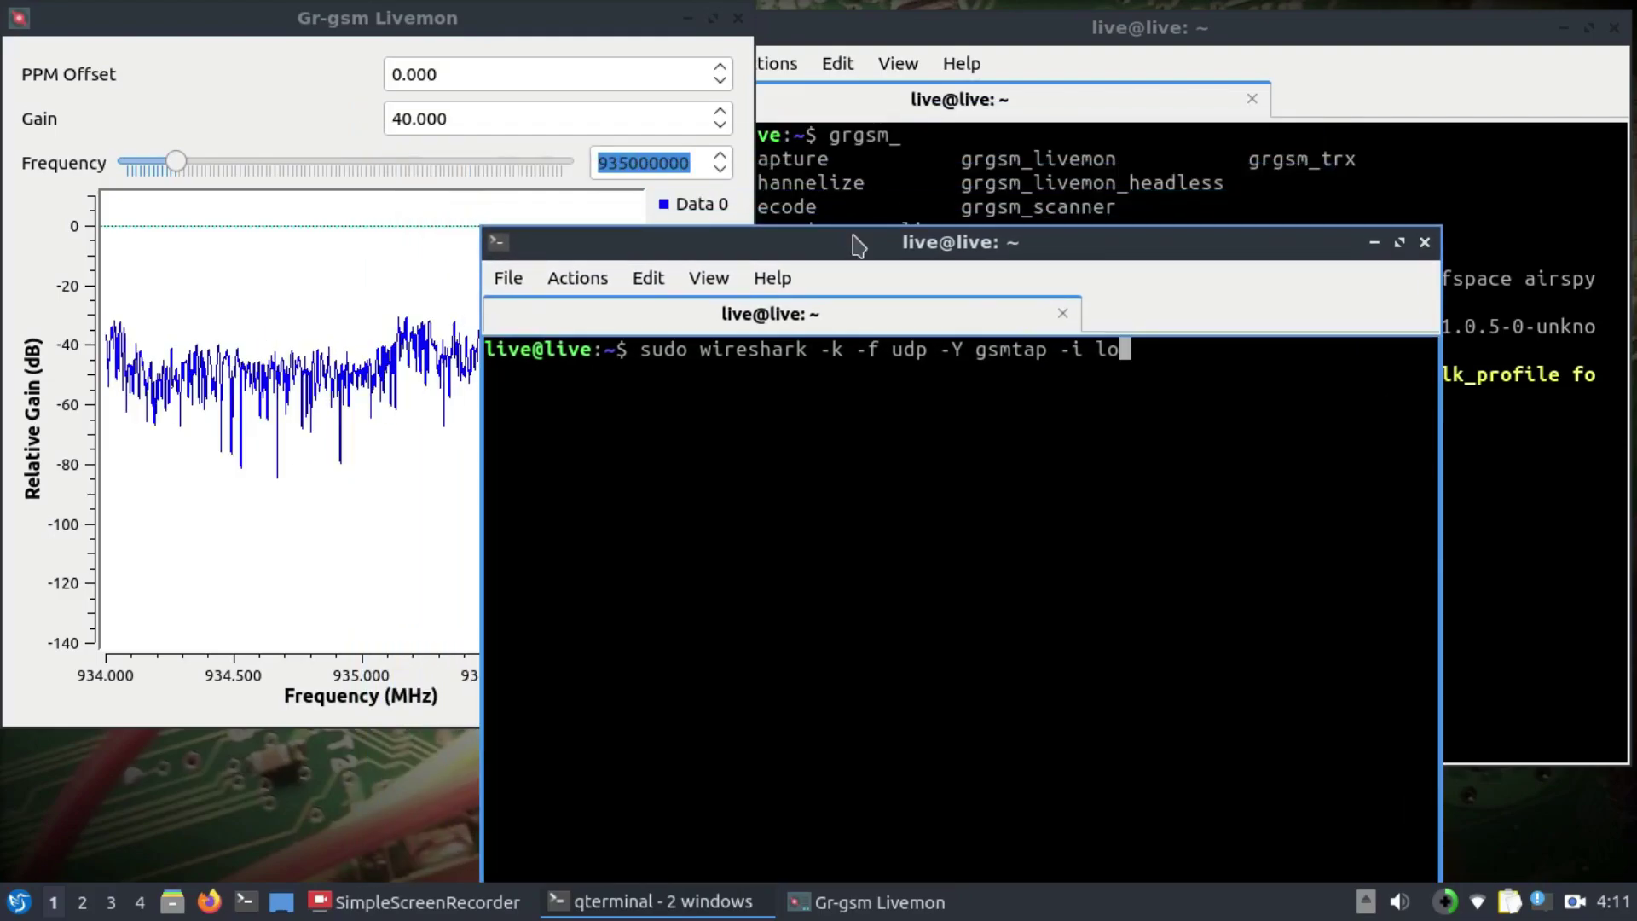
Tune Livemon to 936400000 Hz, then run the prepared wireshark command to start capturing.
click(721, 168)
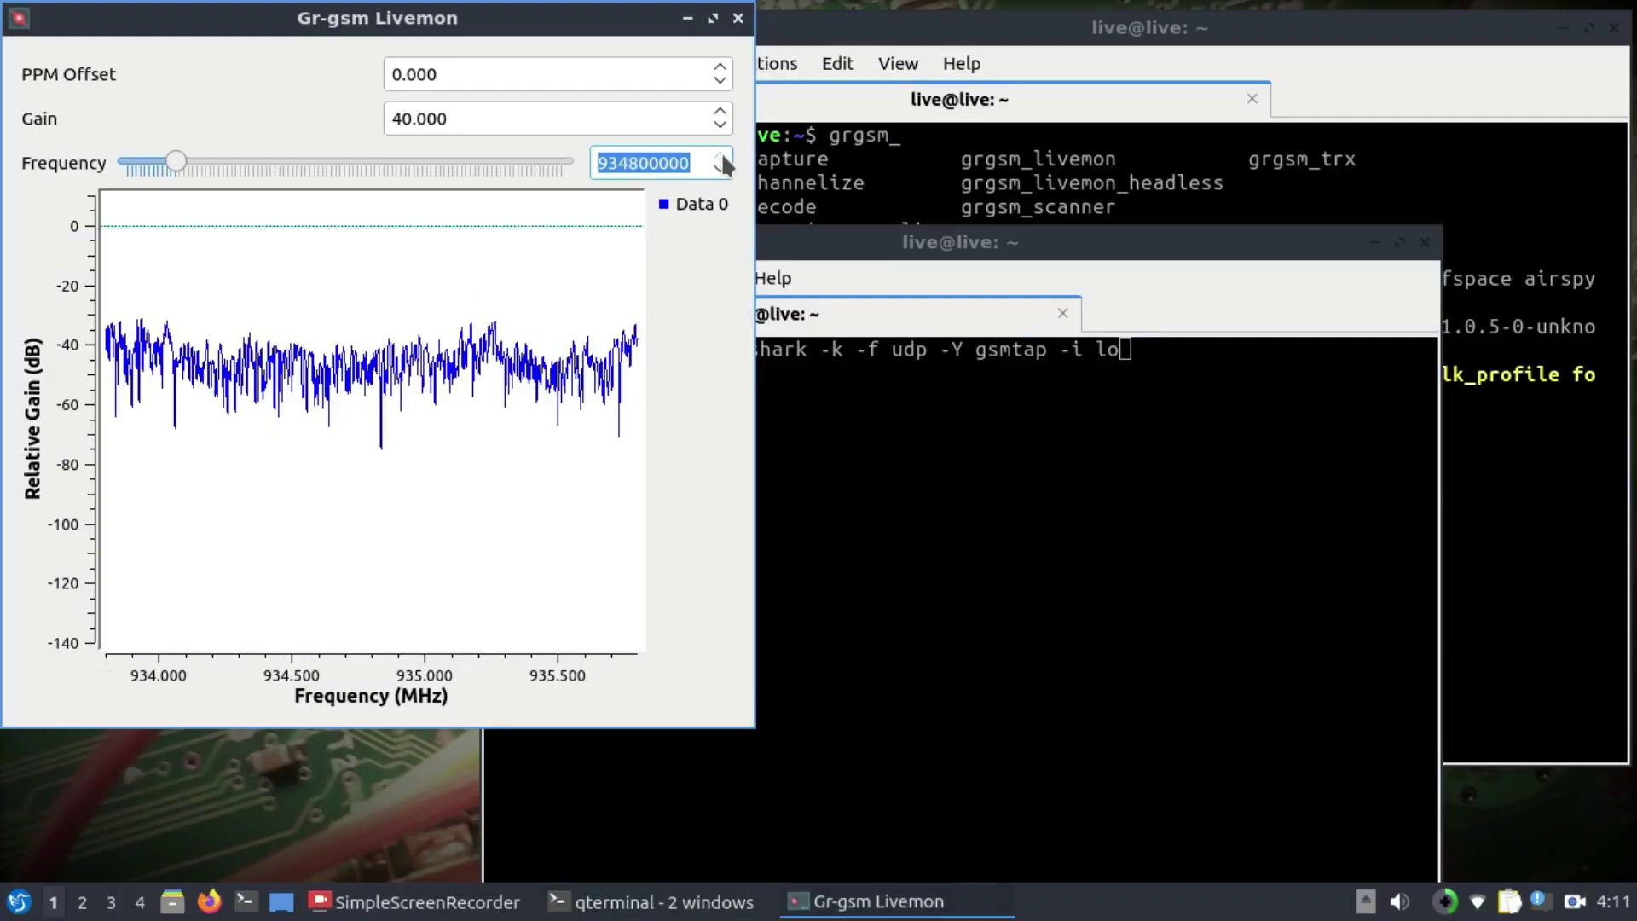
click(721, 167)
click(721, 169)
click(721, 168)
click(721, 169)
click(722, 169)
click(721, 169)
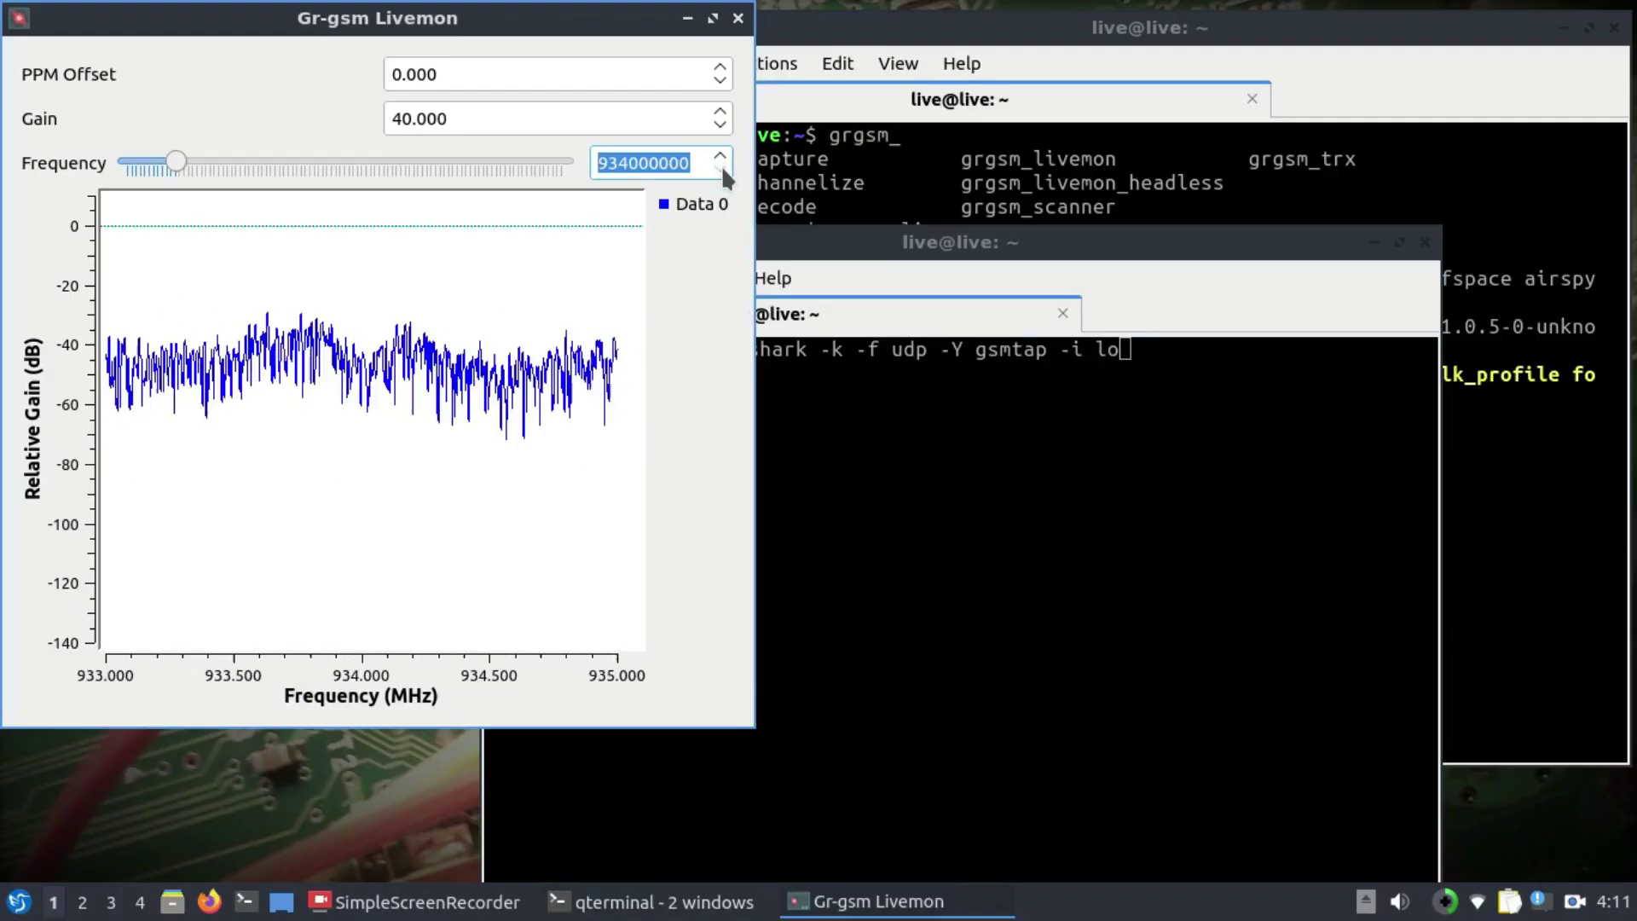
click(721, 156)
click(720, 156)
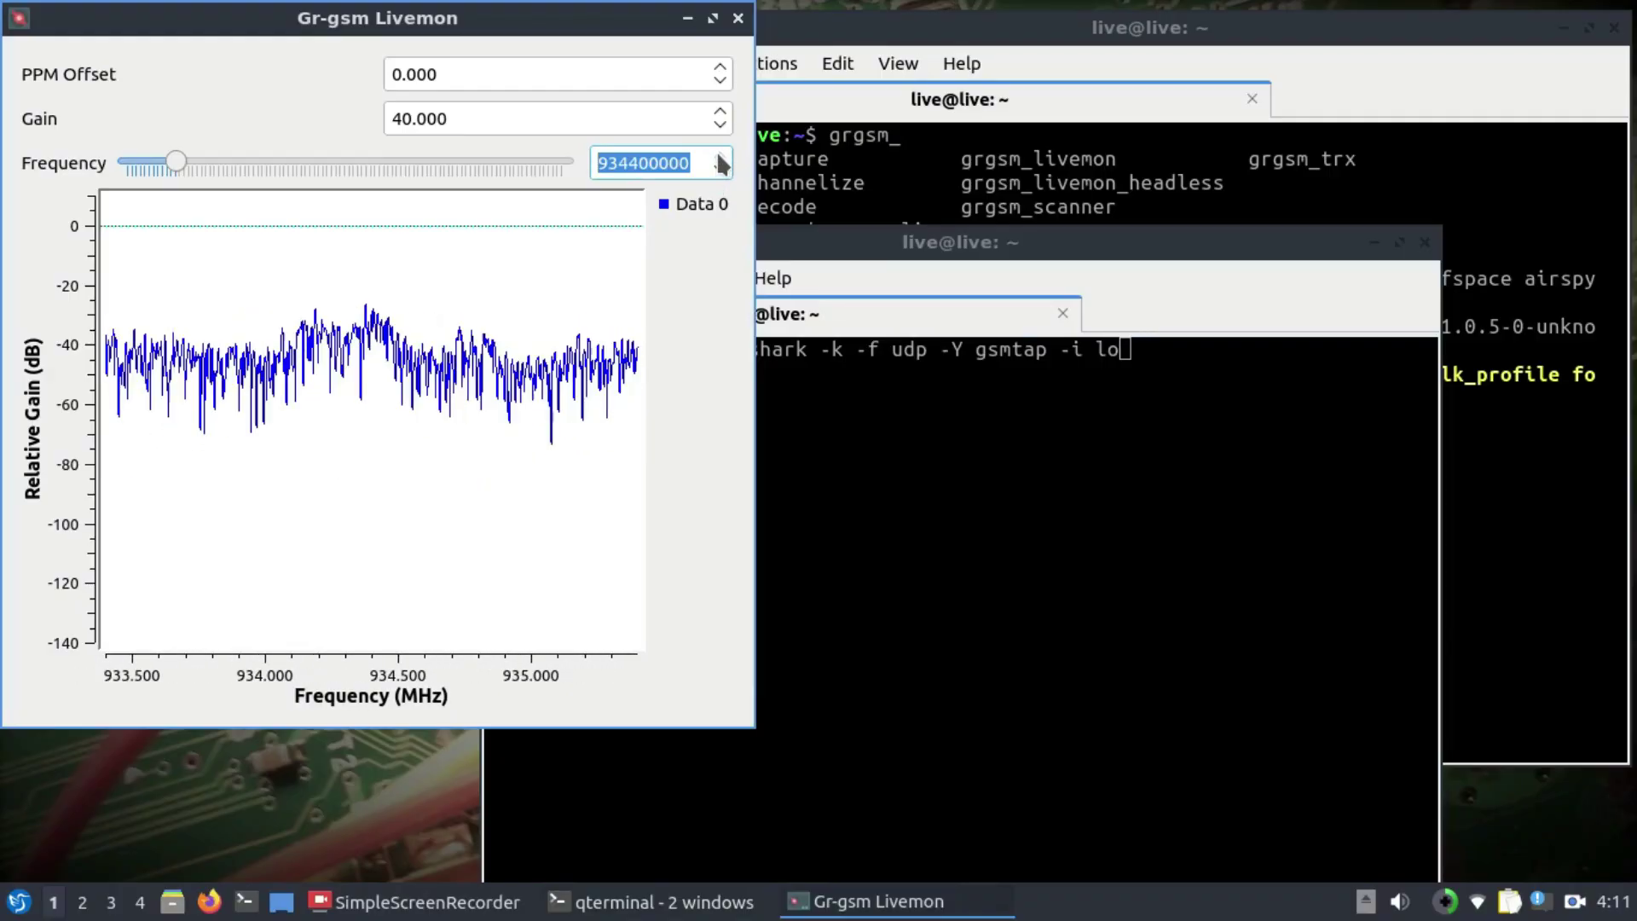
click(721, 156)
click(720, 156)
click(719, 155)
click(719, 154)
click(719, 155)
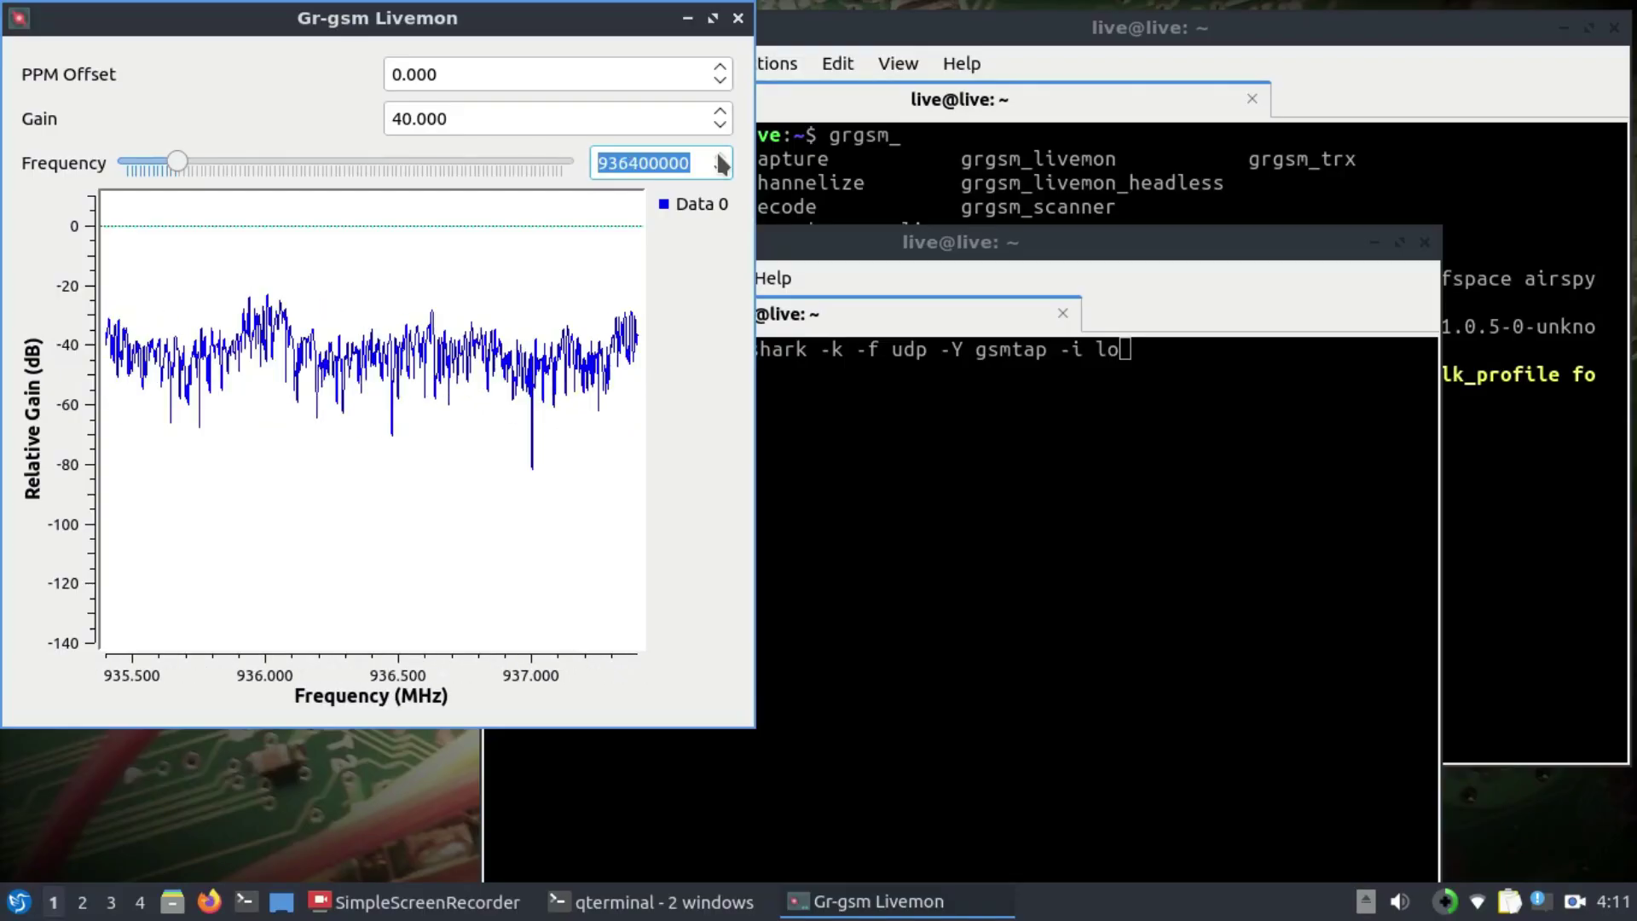
click(719, 155)
click(718, 168)
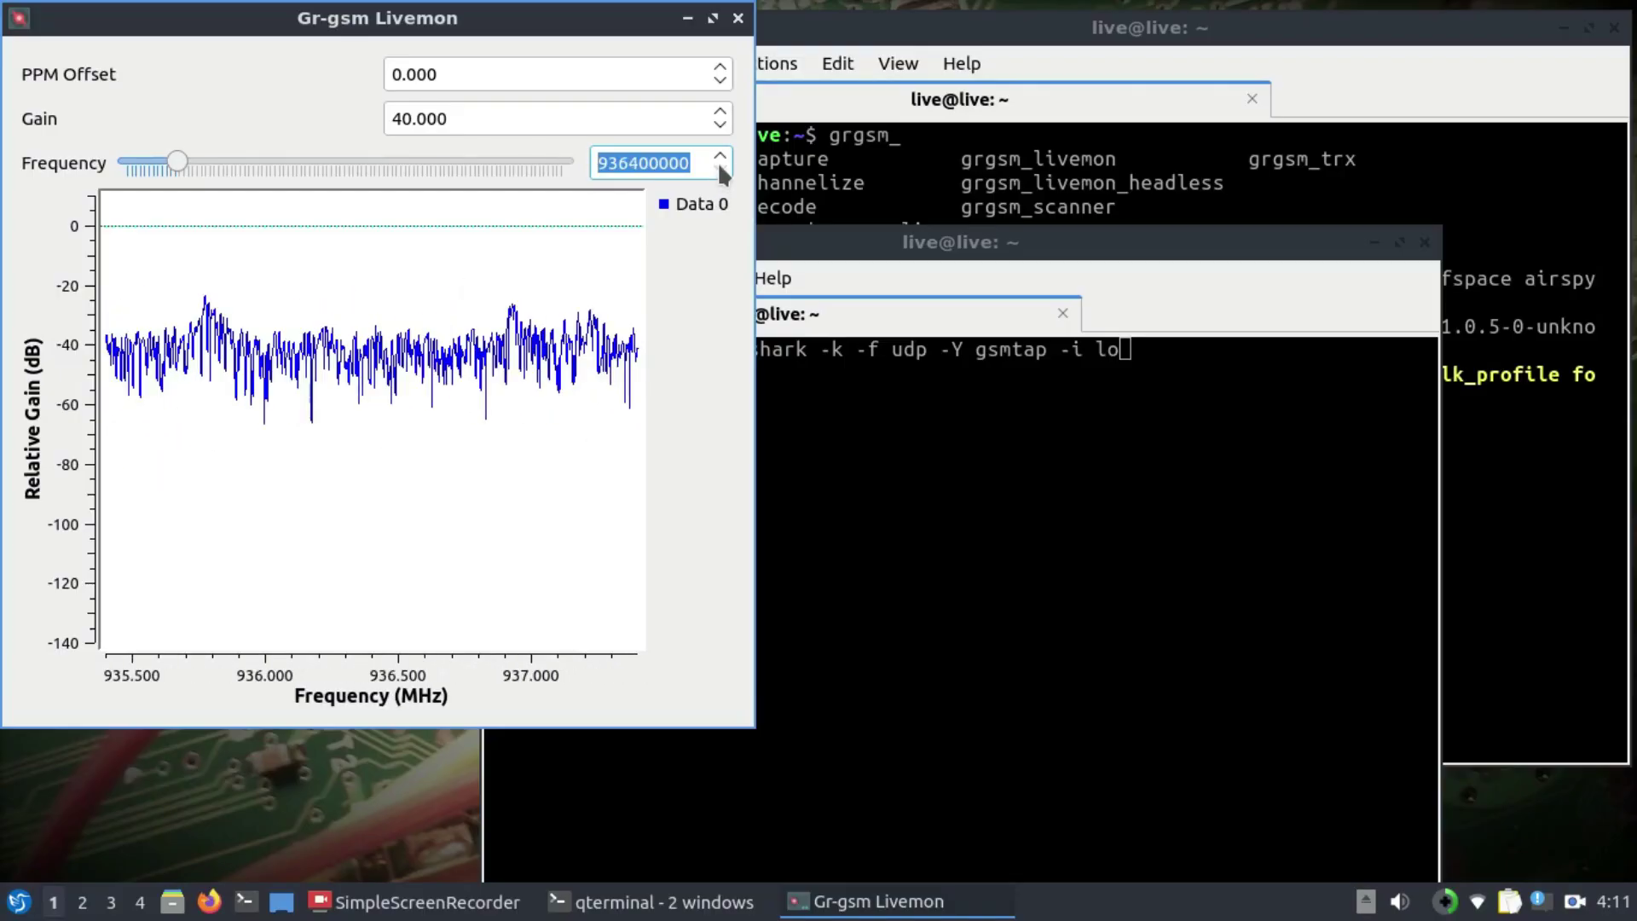
click(1211, 494)
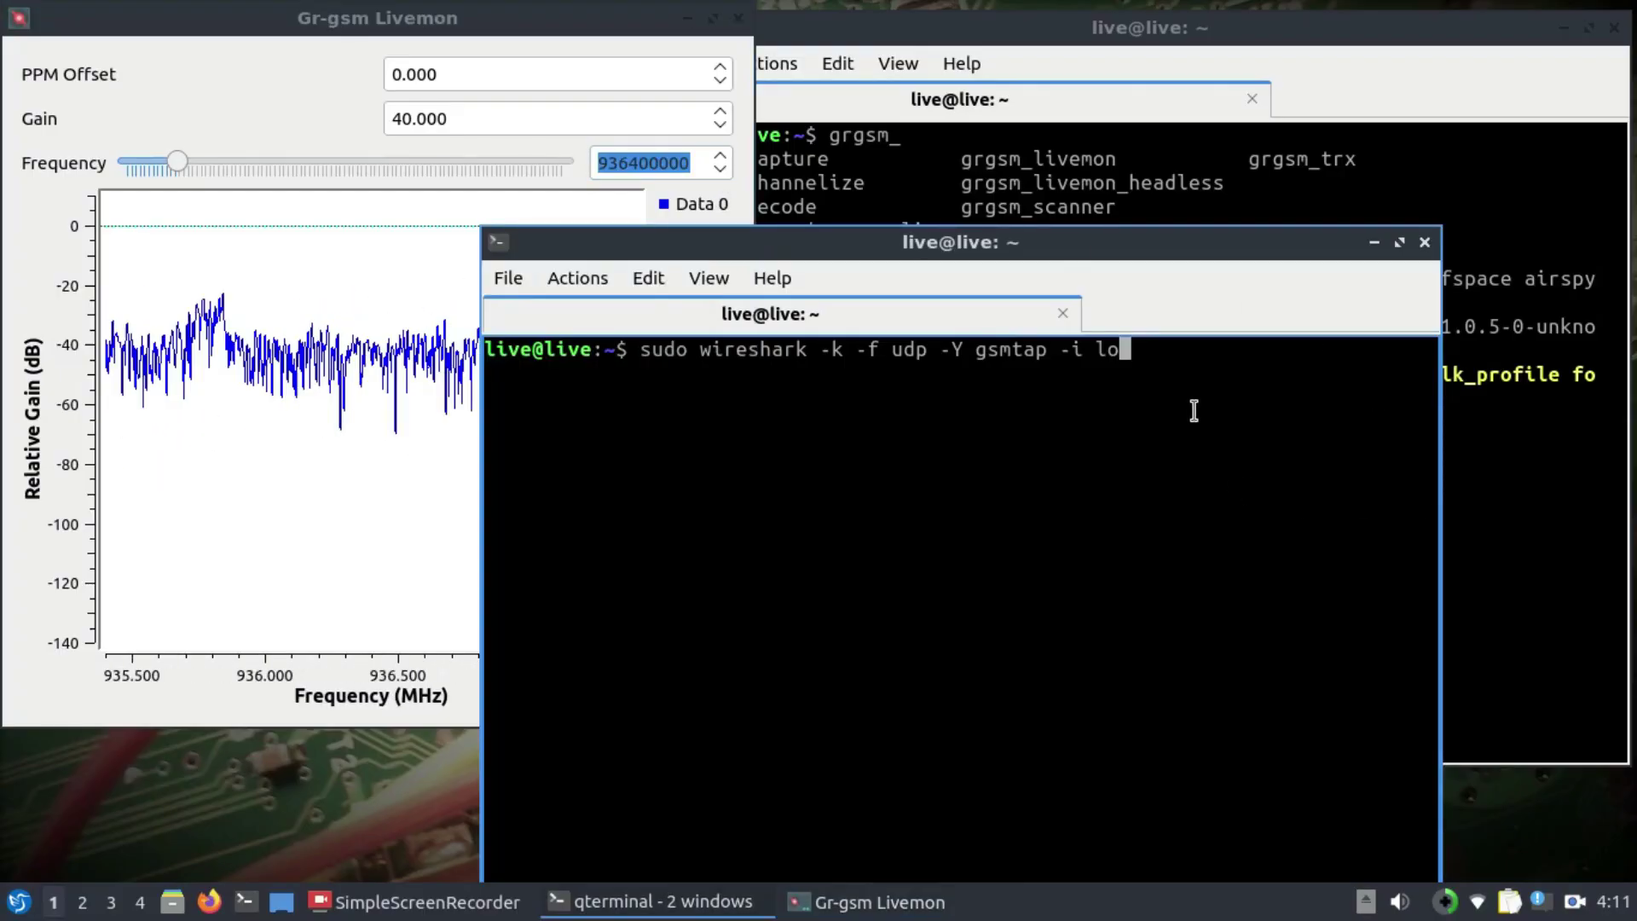
key(Return)
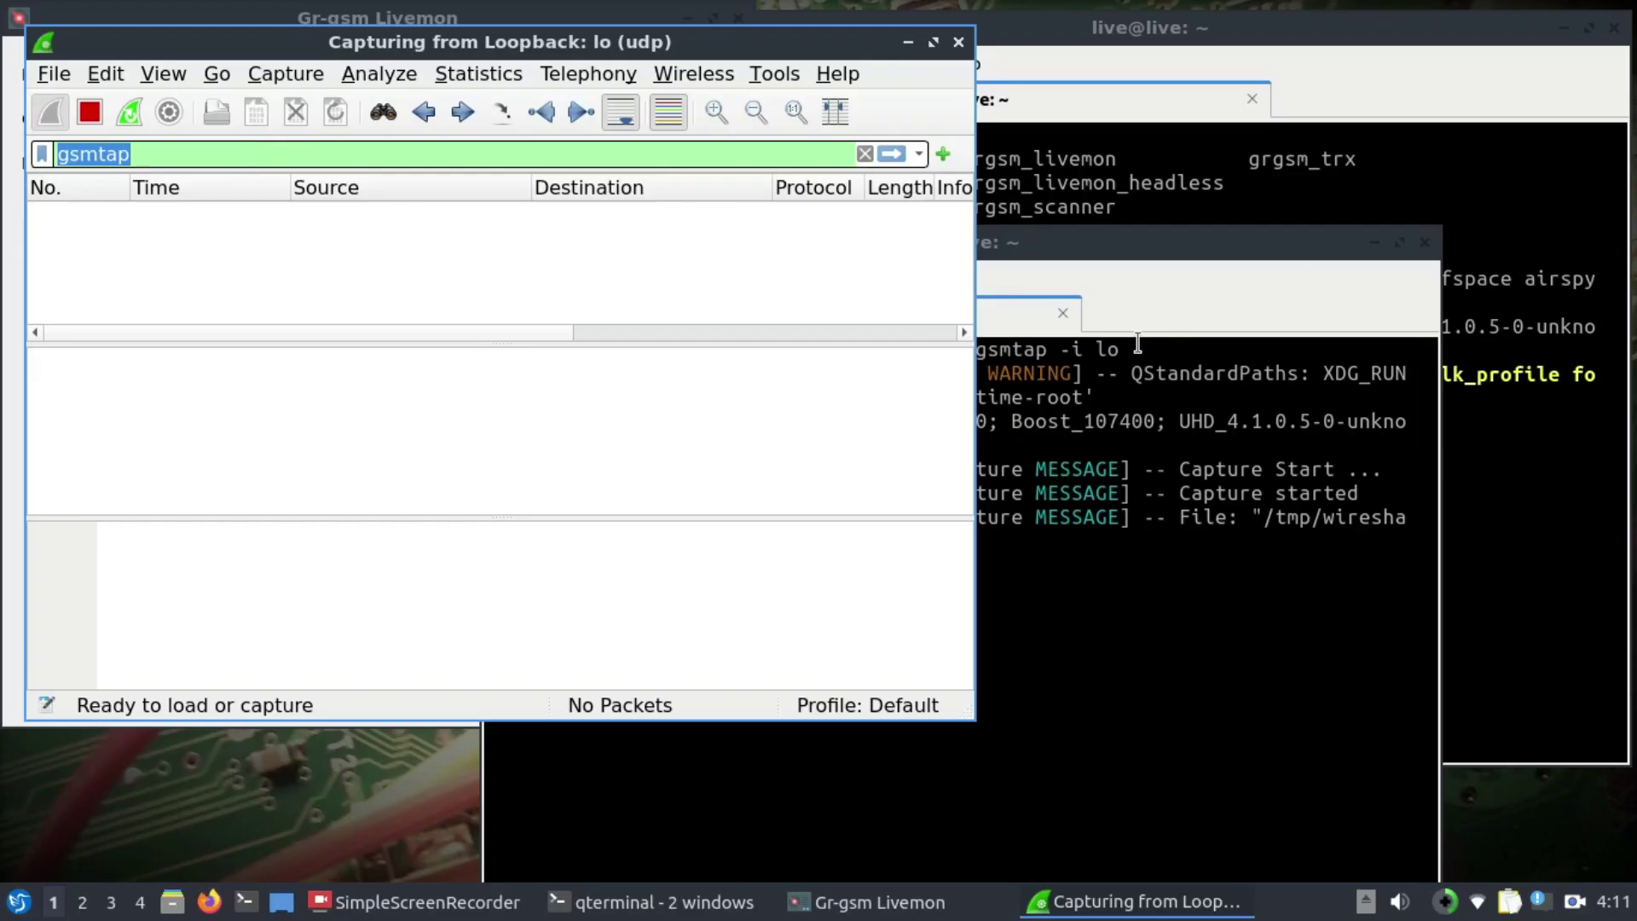
Cycle through both terminals, then bring up Gr-gsm Livemon and the Wireshark loopback capture.
click(1552, 508)
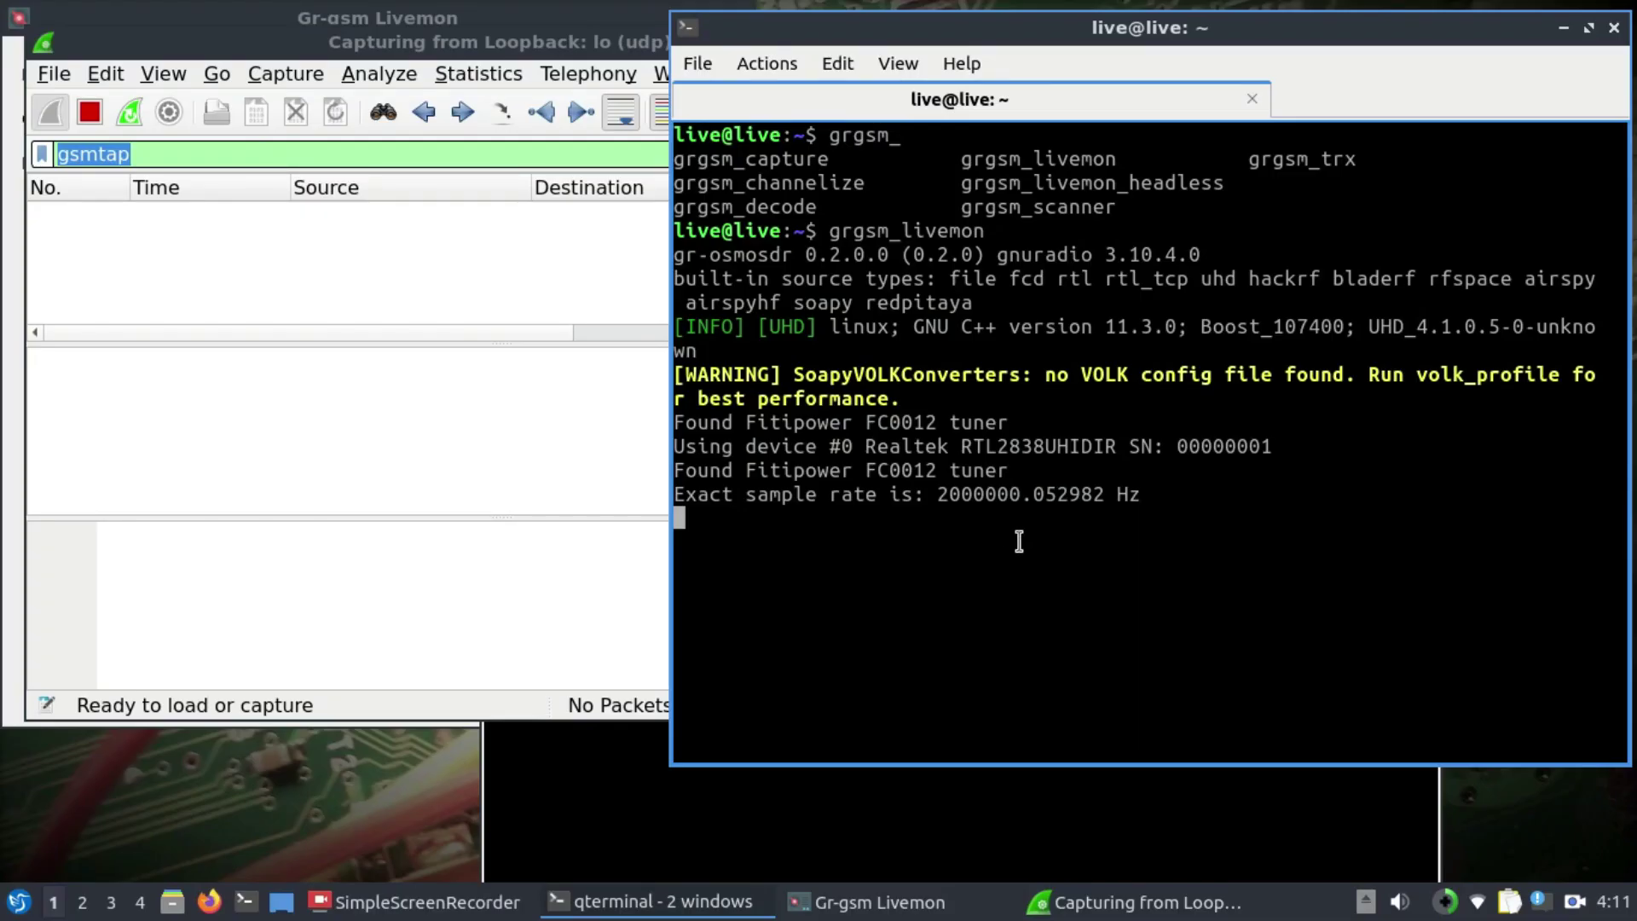
click(633, 781)
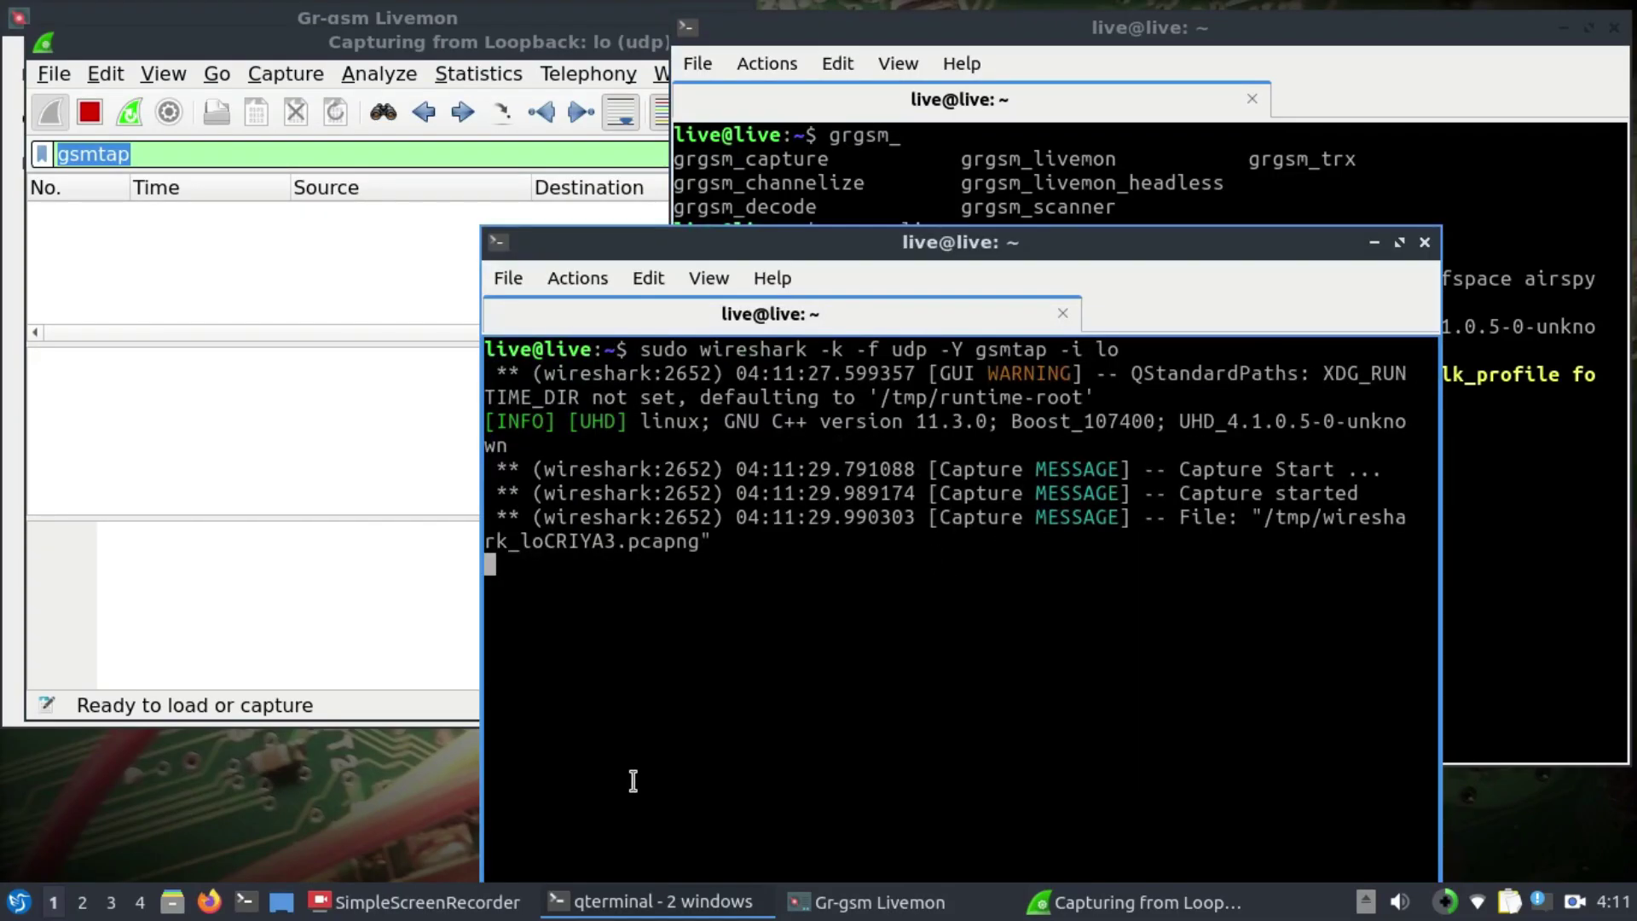
click(651, 902)
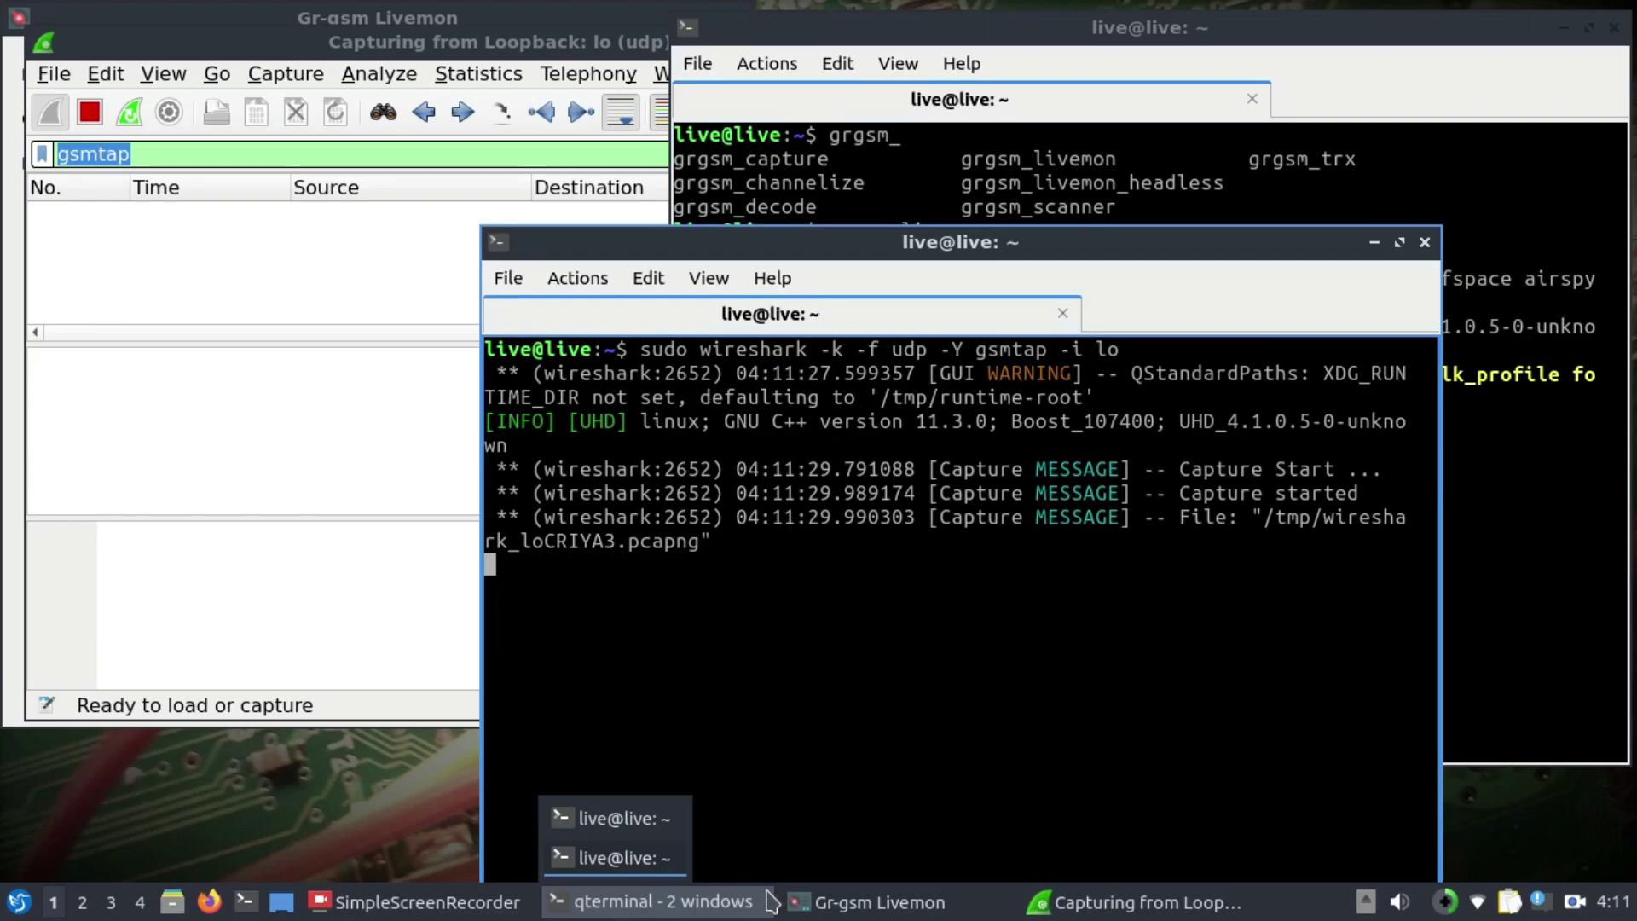
click(904, 906)
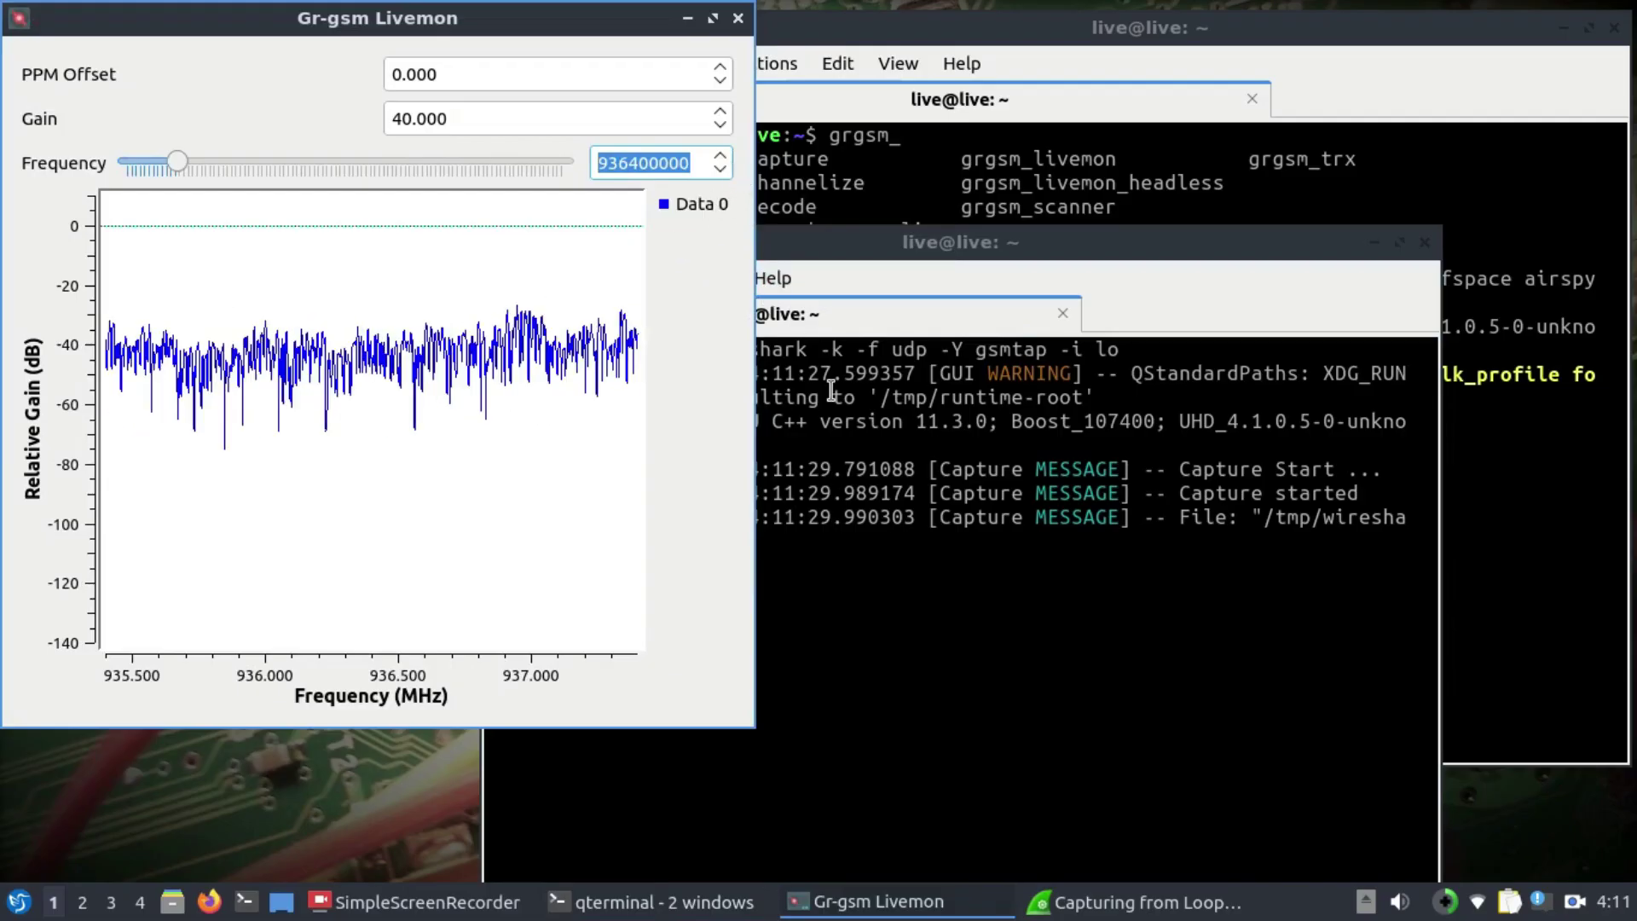
click(1134, 903)
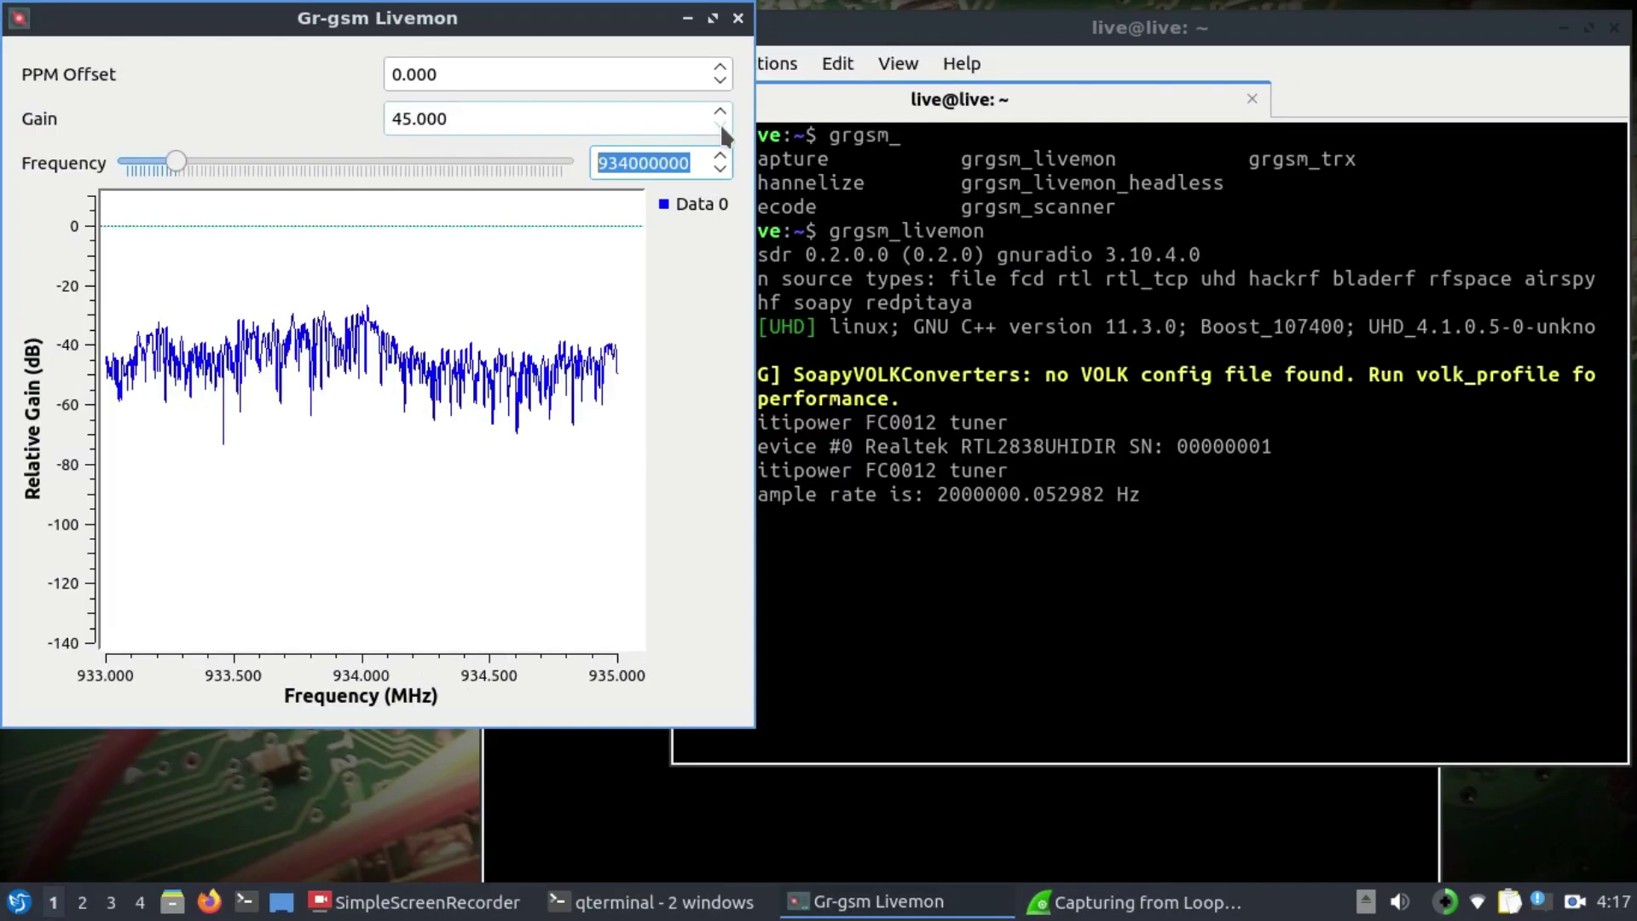
Lower the gain from 43.5 to 40.5, then bring forward Wireshark listing the GSMTAP packets.
click(720, 128)
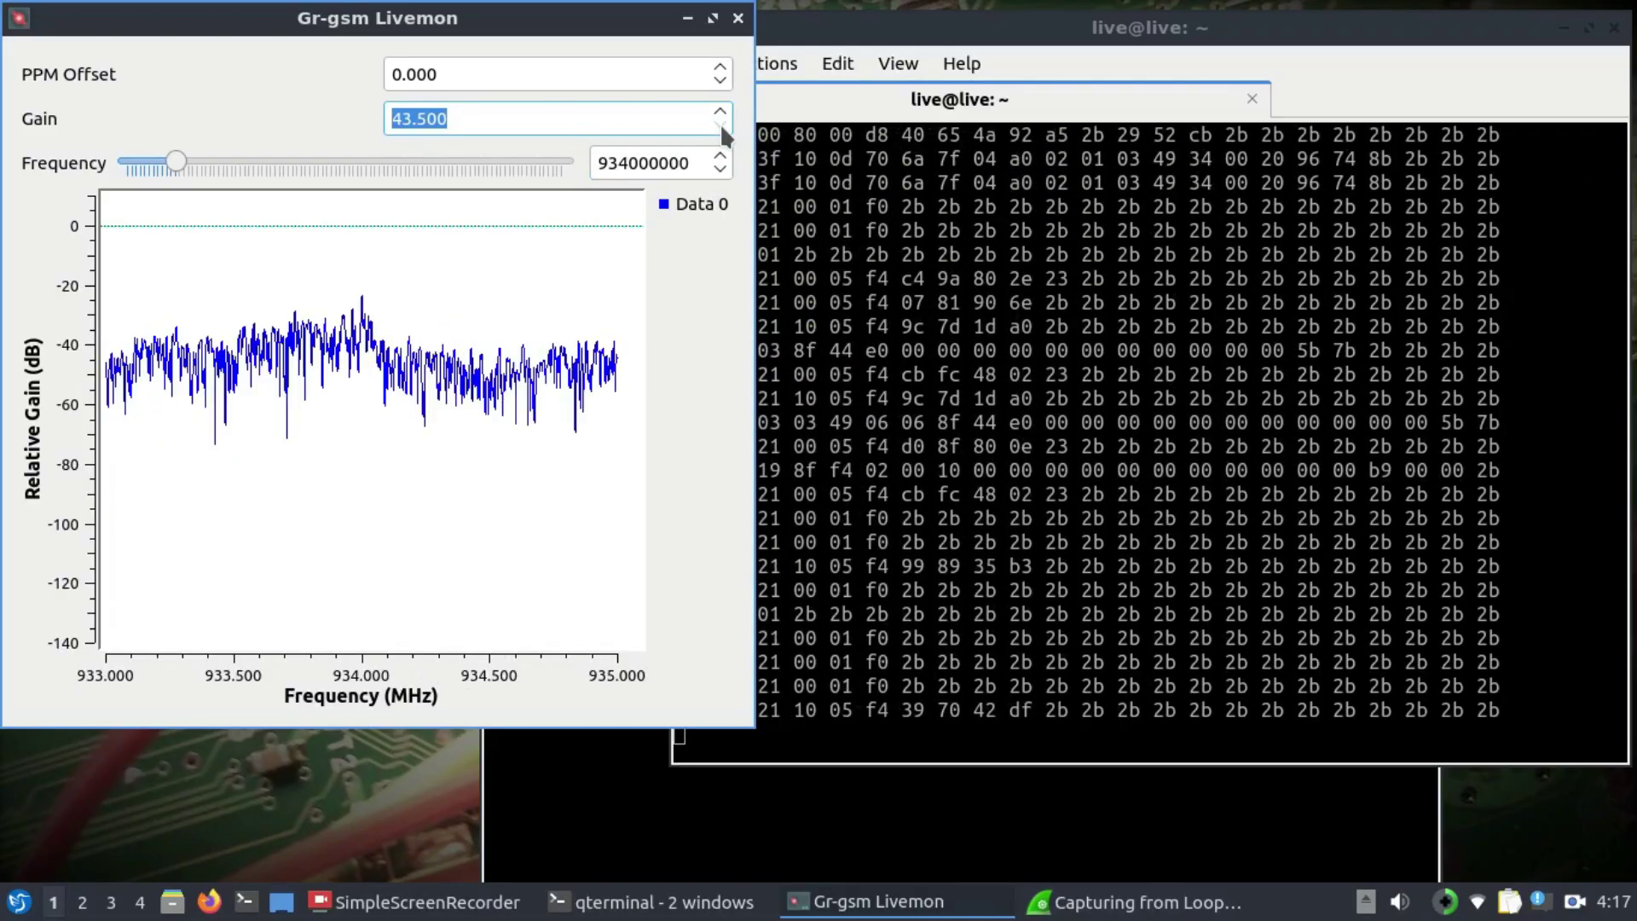
click(721, 126)
click(720, 126)
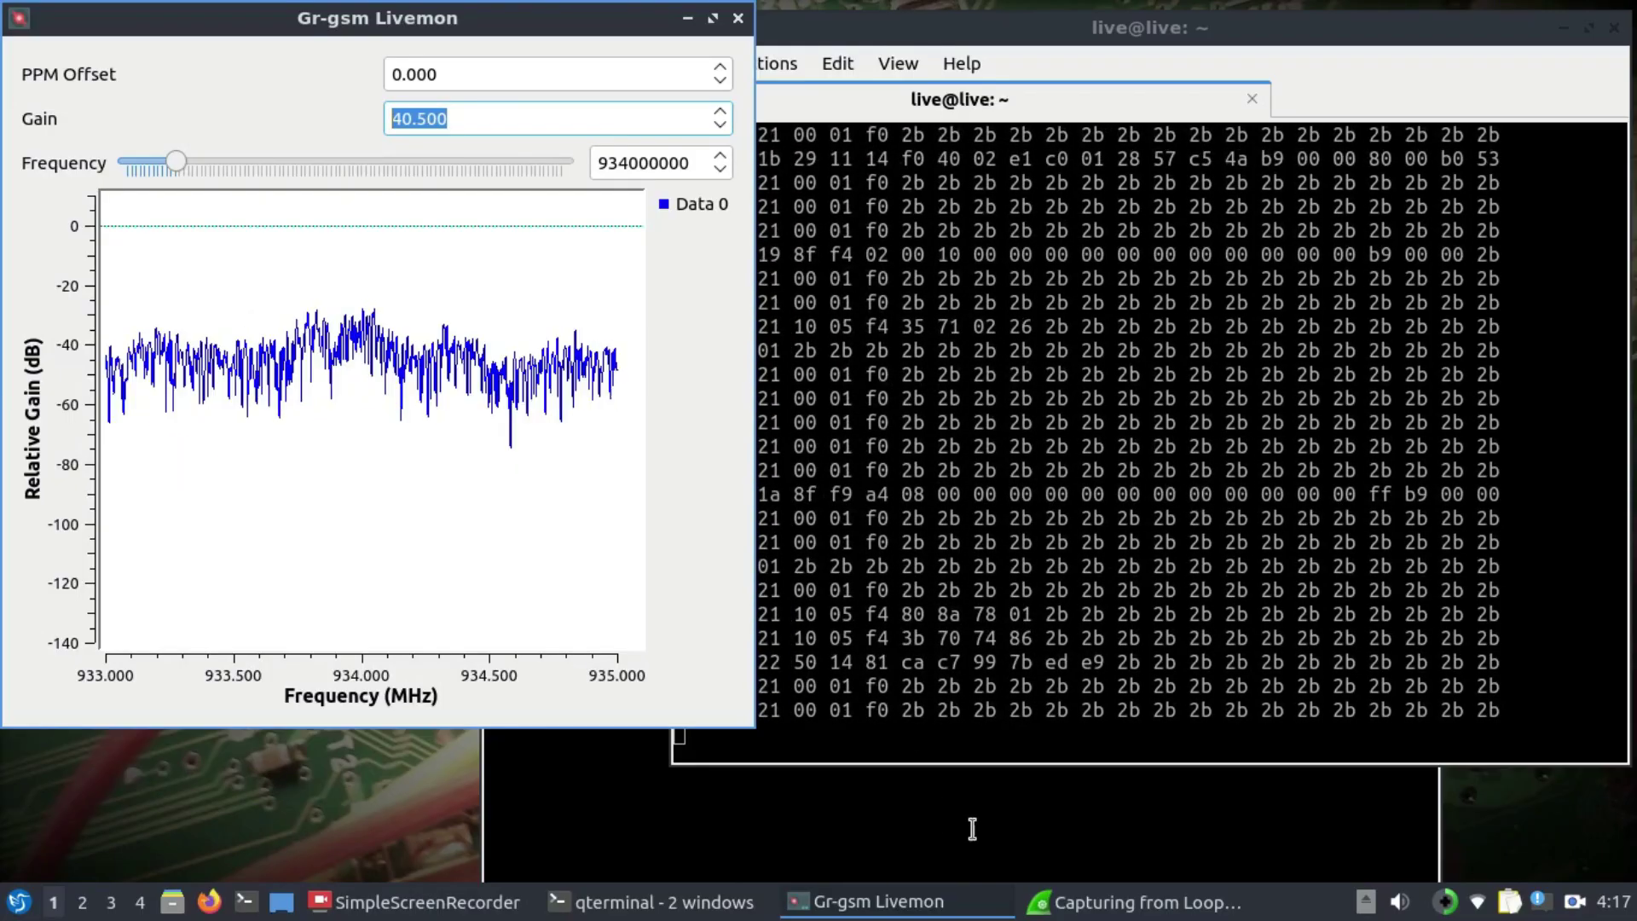
click(1145, 917)
Widen the Wireshark window to reveal the Info column and reposition the hex-burst terminal.
click(587, 449)
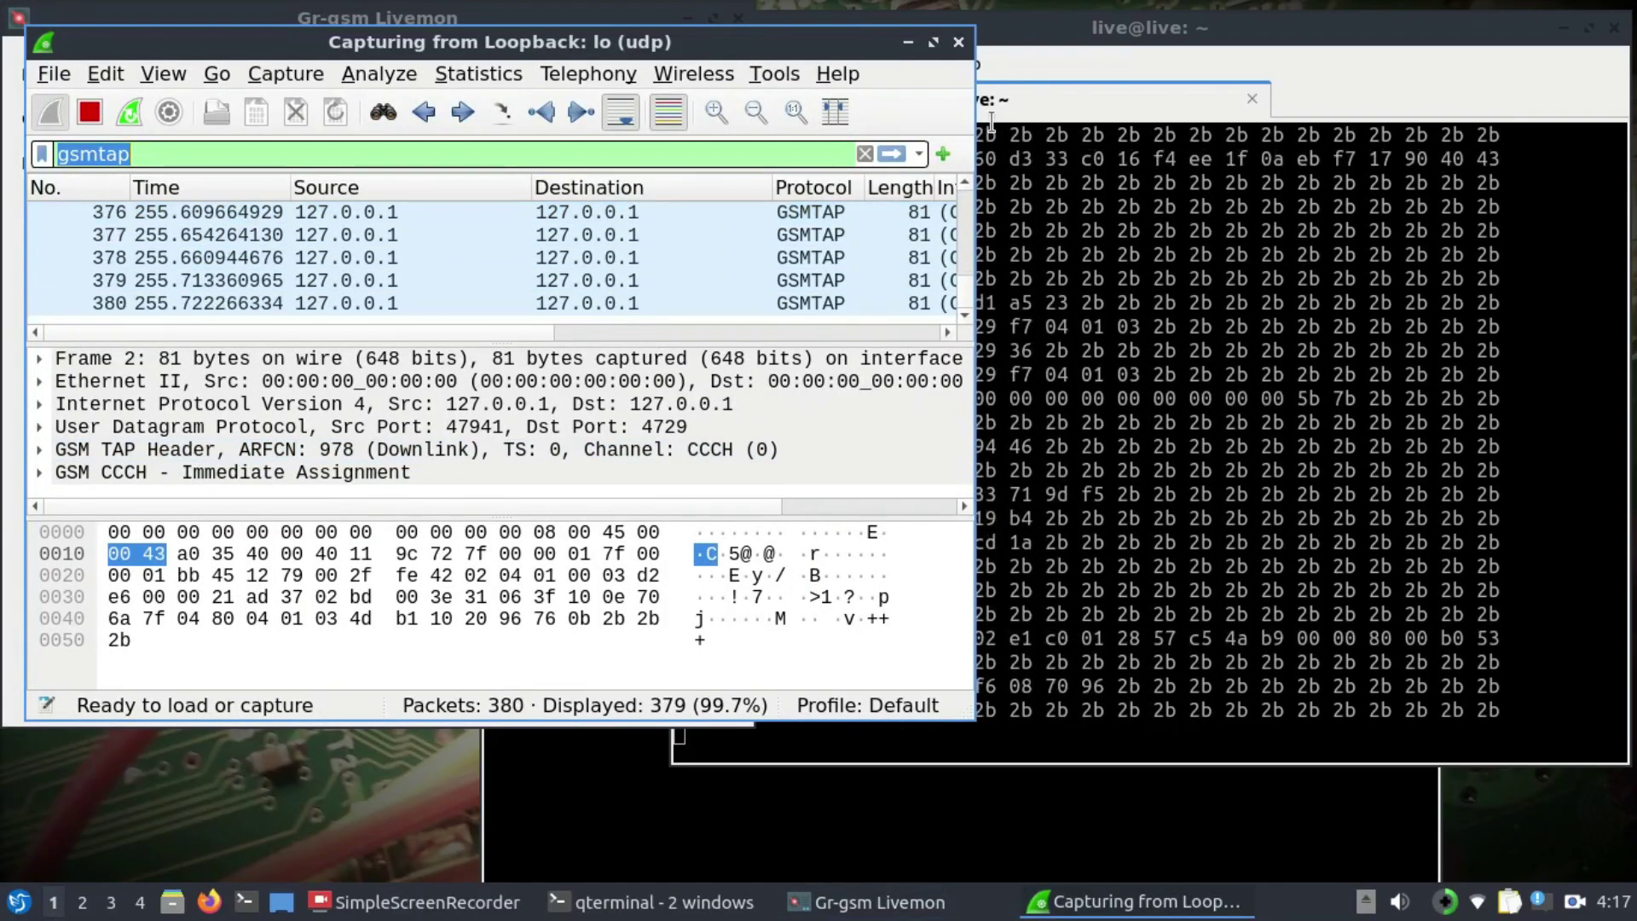
drag(975, 146, 1407, 147)
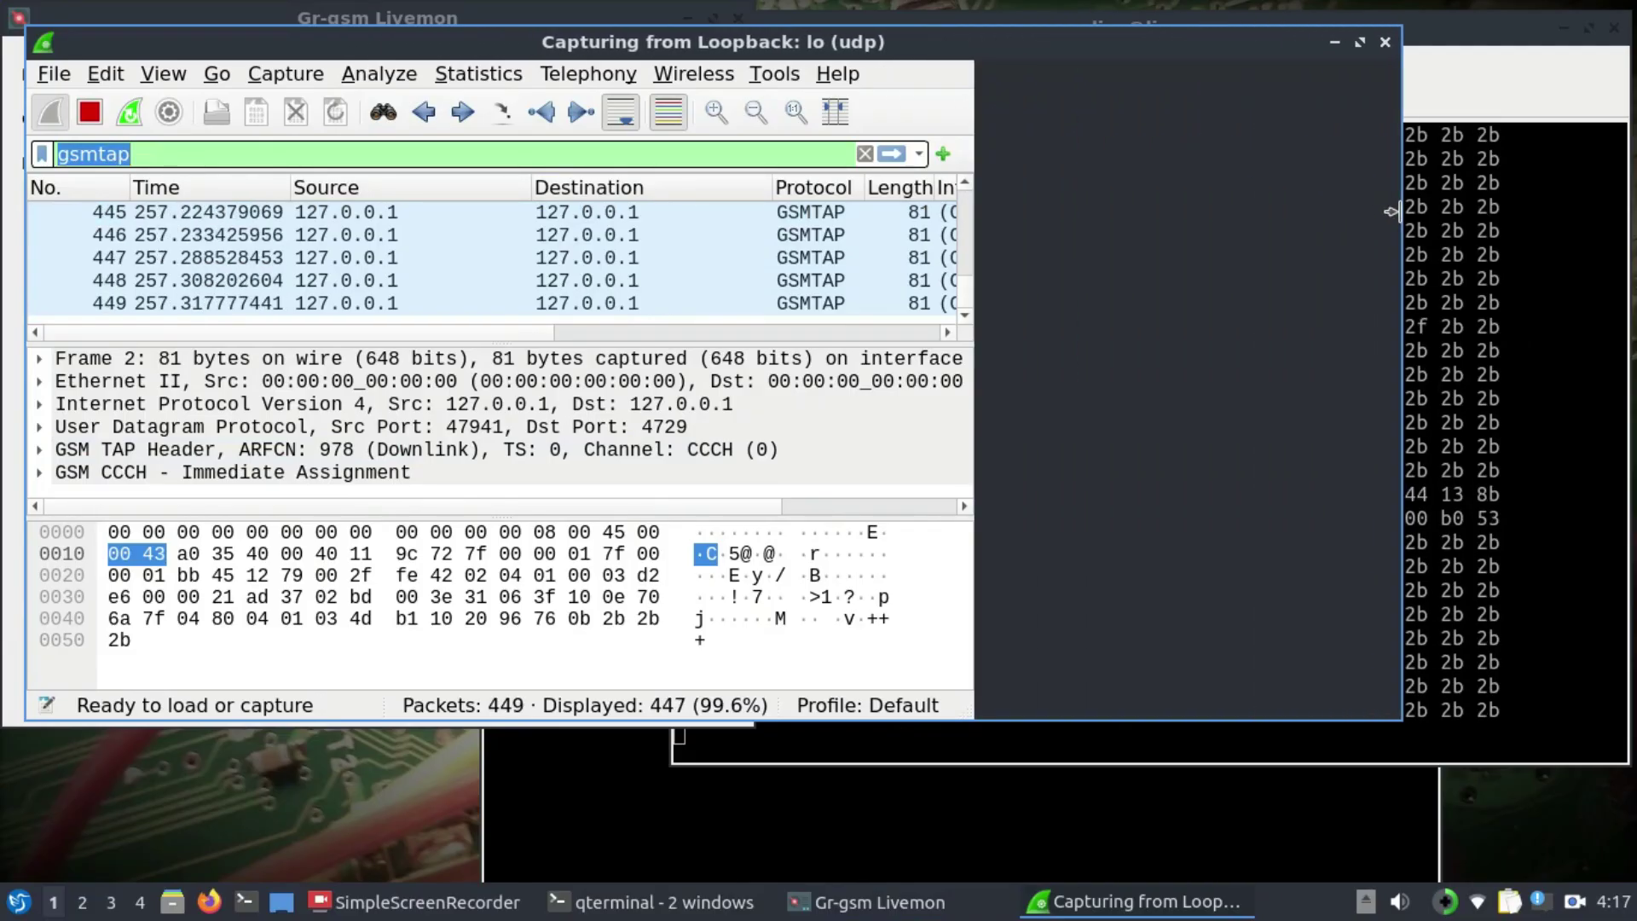
click(1090, 454)
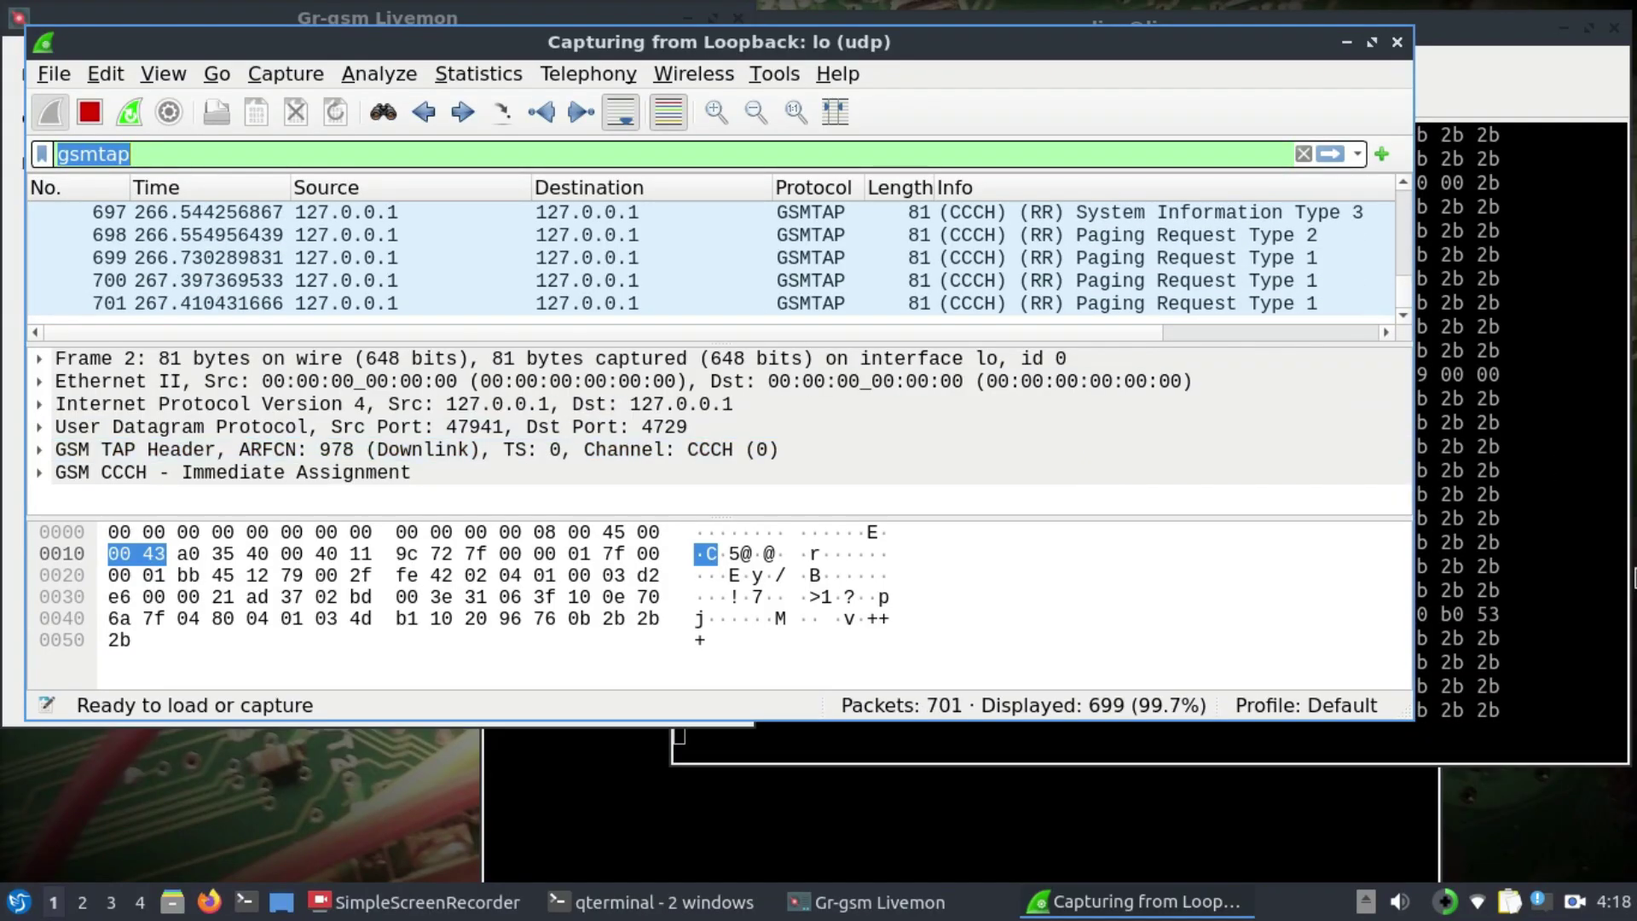
click(1625, 460)
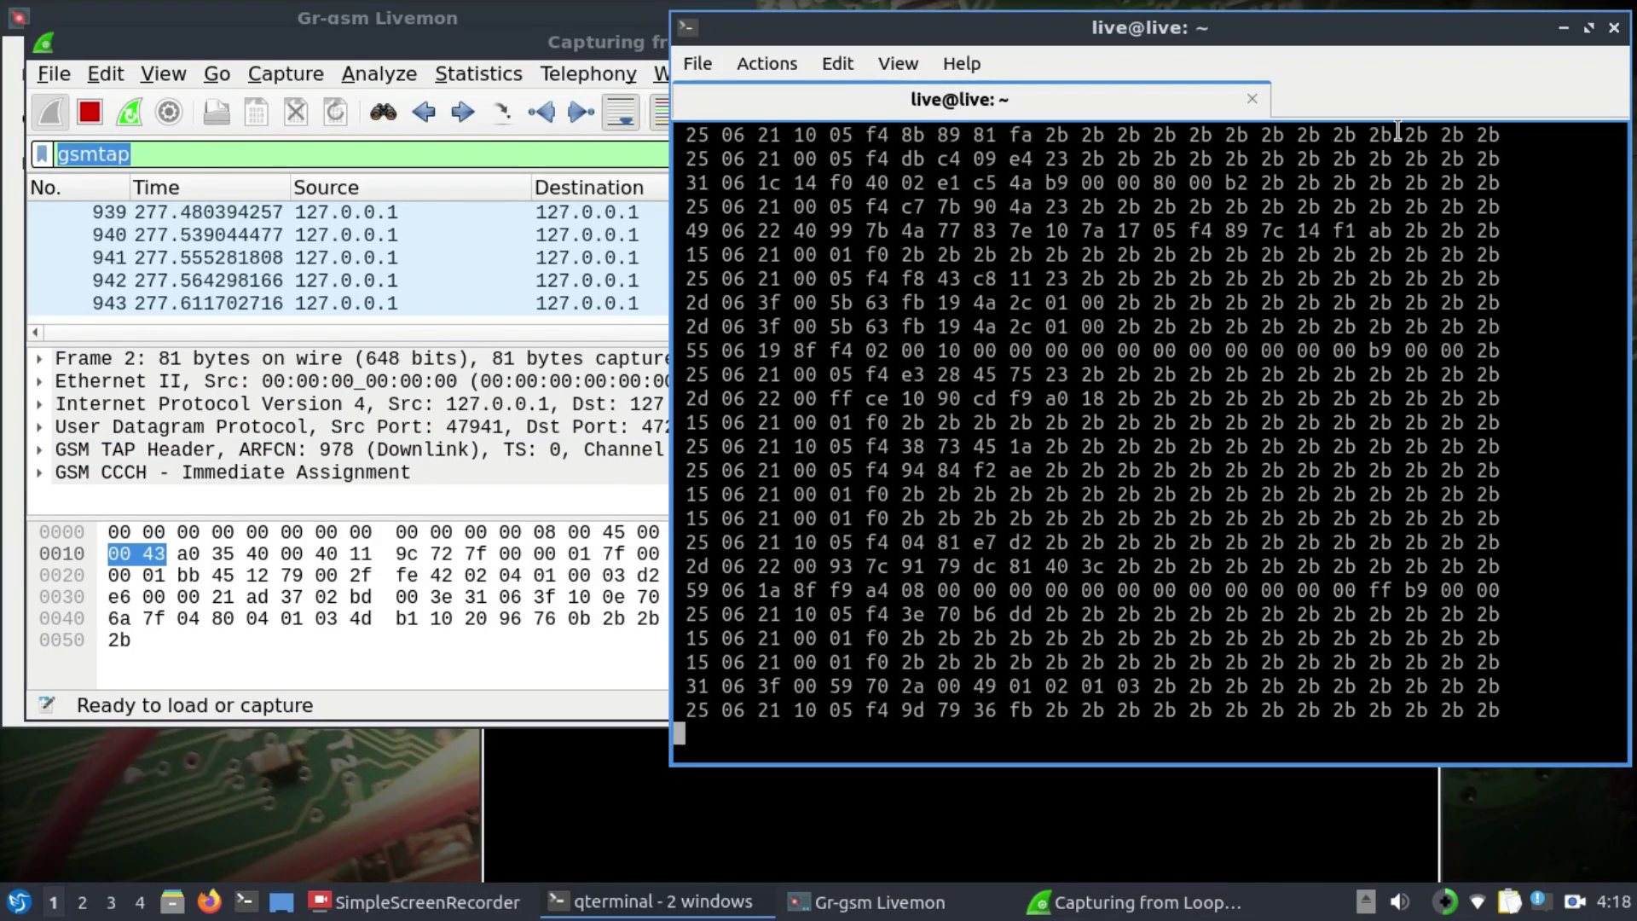
drag(1295, 23, 1348, 70)
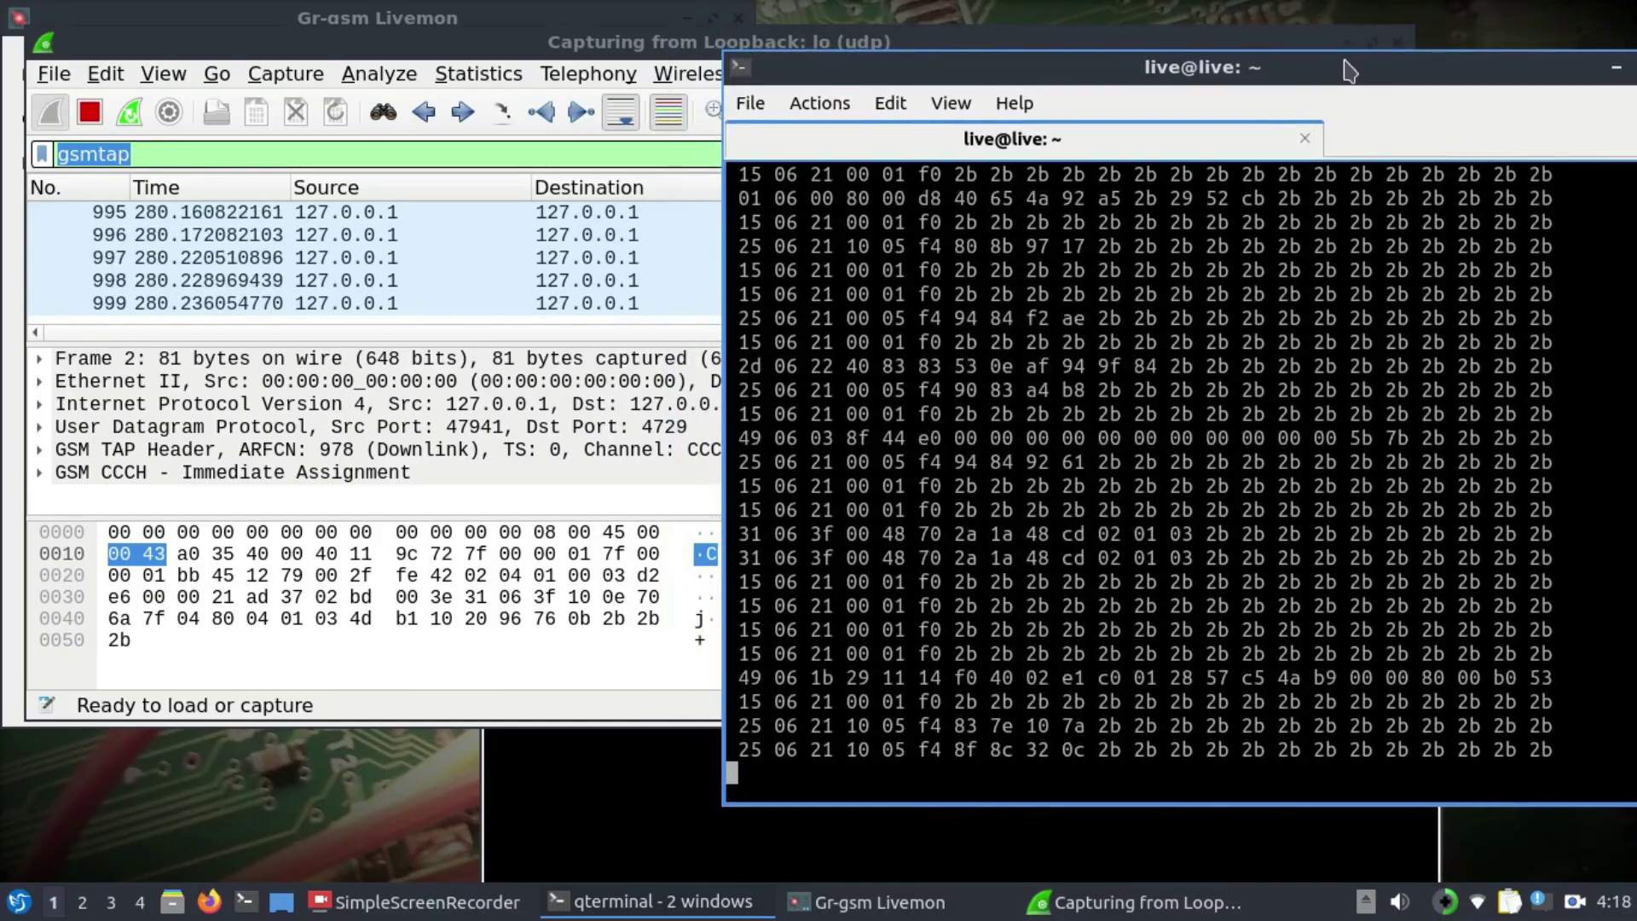
Inspect packets 1090 (System Information Type 2) and 1229 (Paging Request Type 1).
click(563, 34)
click(832, 287)
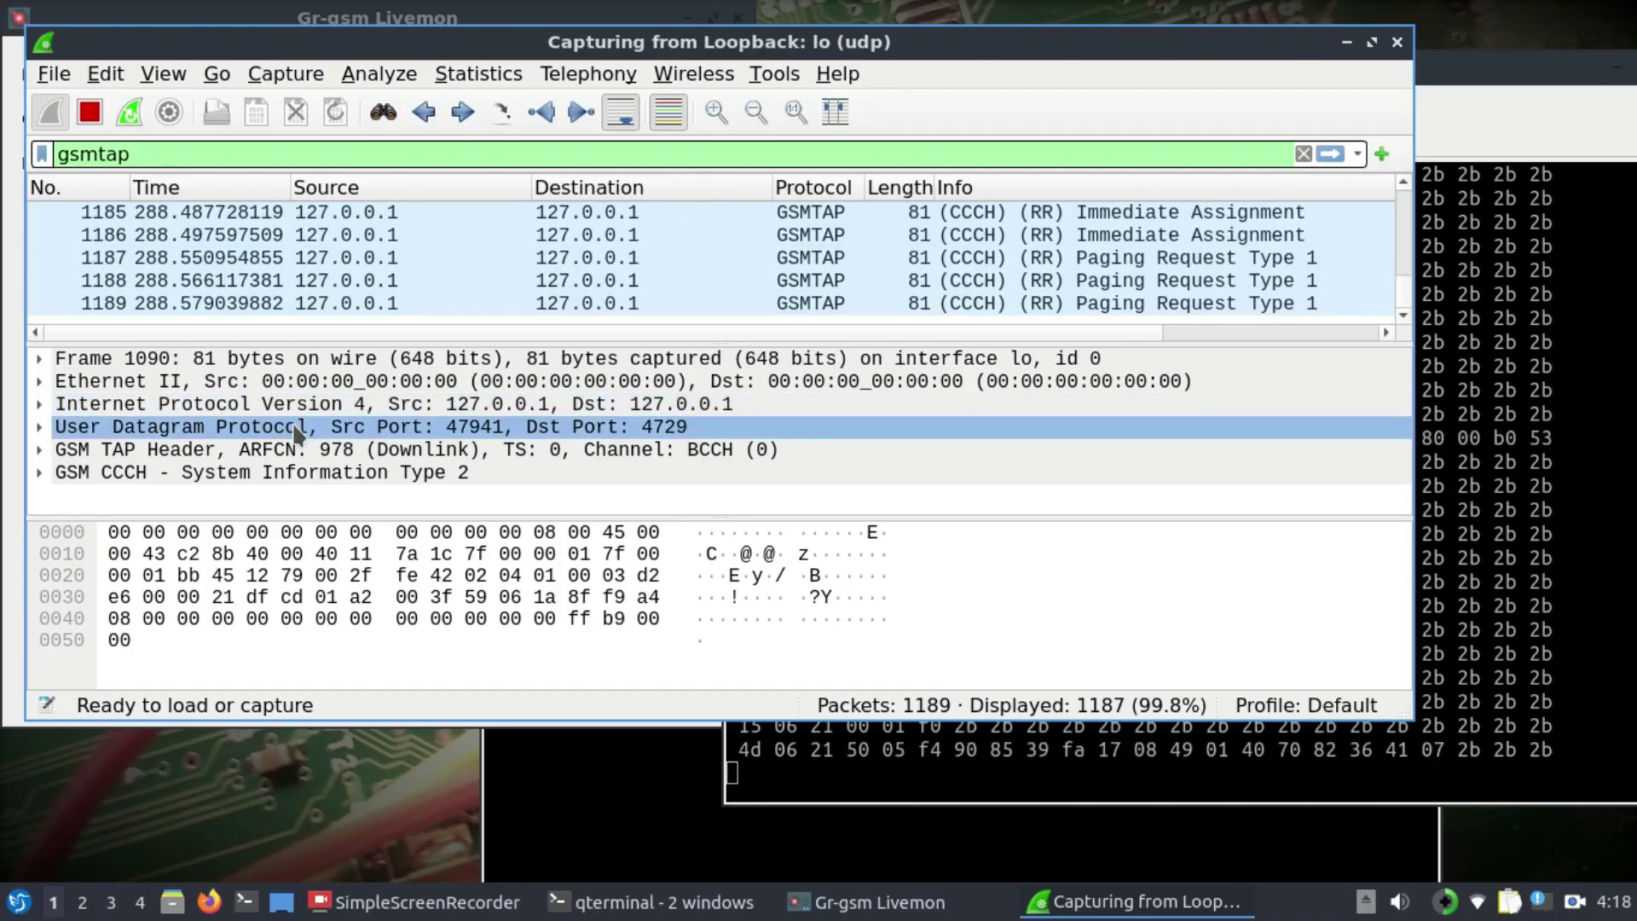
click(962, 249)
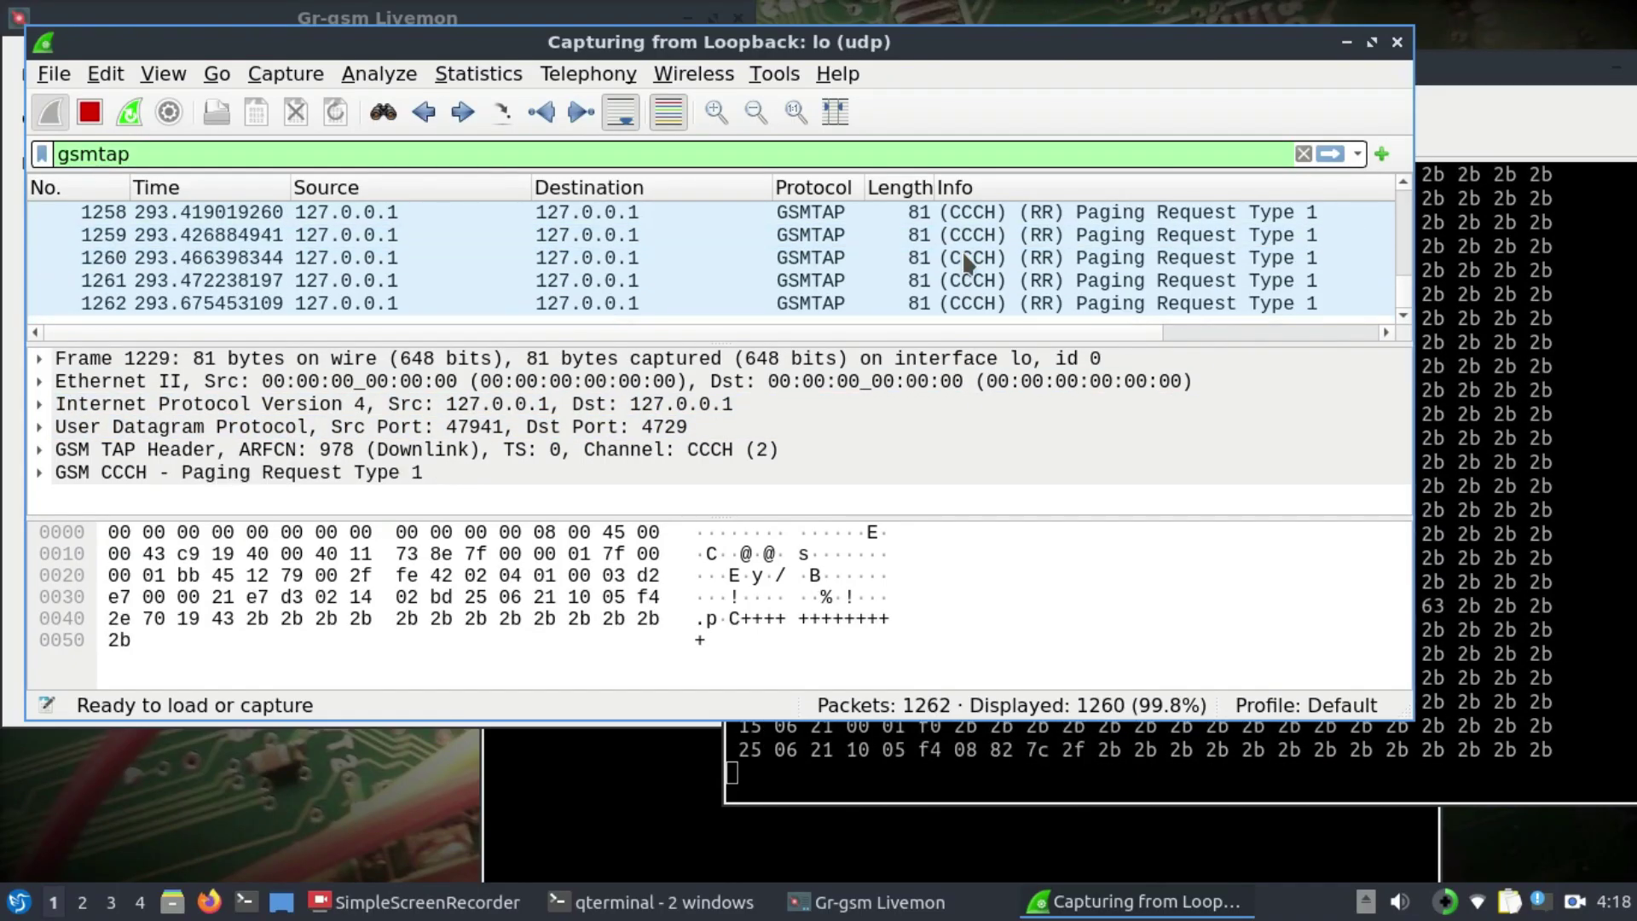